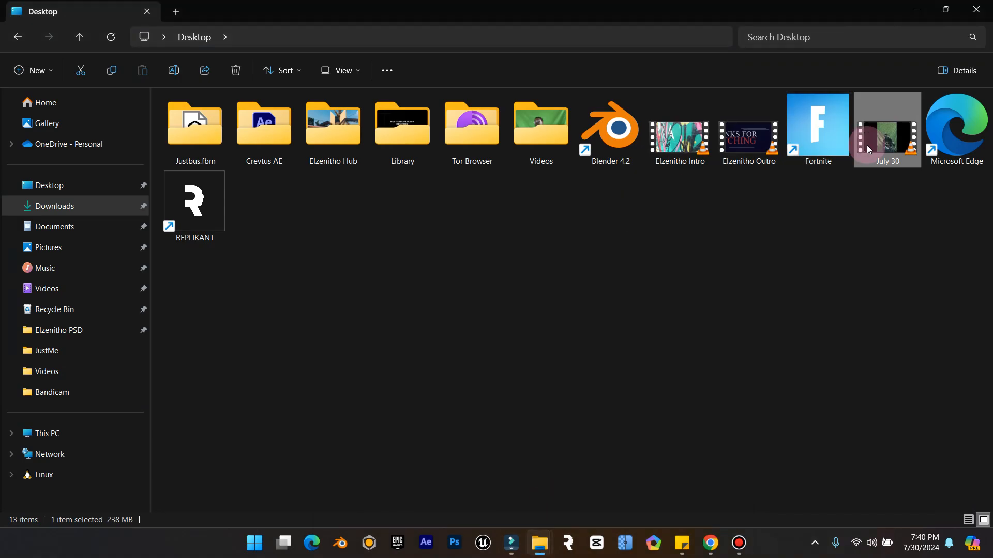
Play the July 30 video from the Desktop folder, skipping ahead to about 10 seconds, and put the player and folder away
double_click(898, 146)
scroll(525, 337, "down", 7)
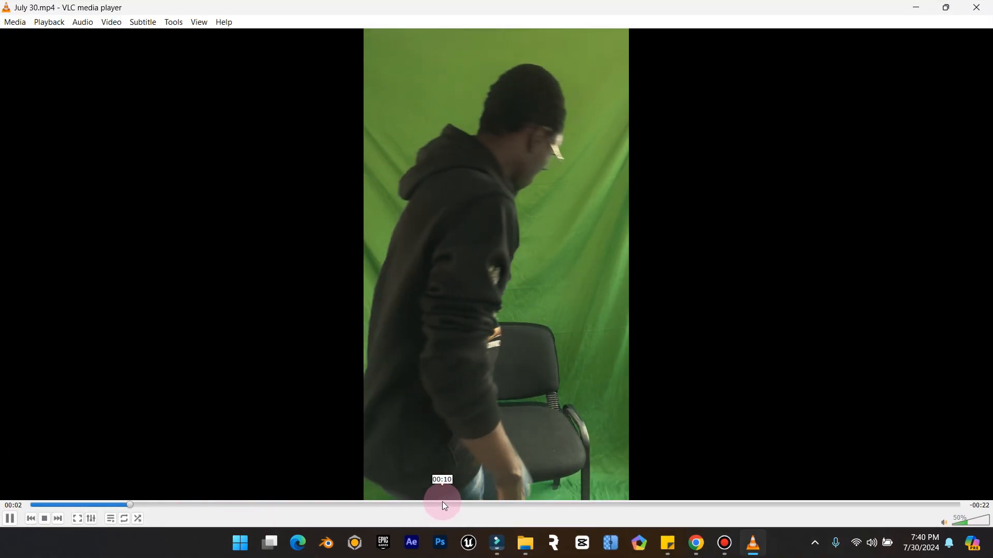
left_click(442, 503)
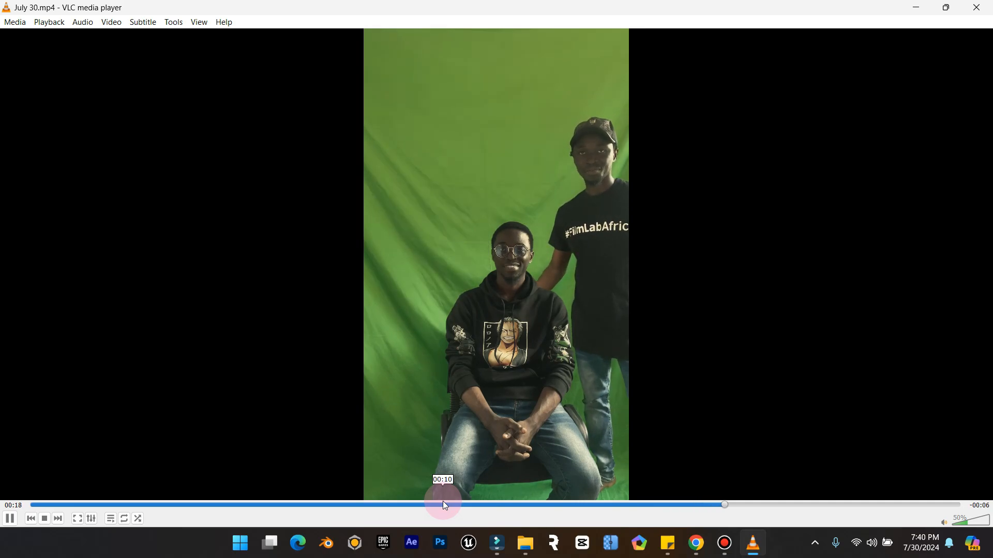
left_click(977, 7)
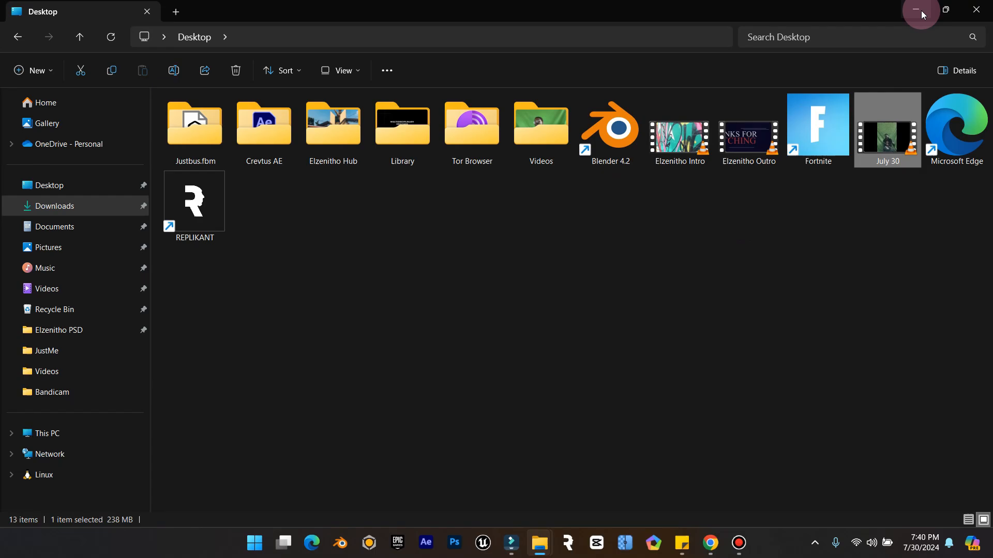
left_click(916, 10)
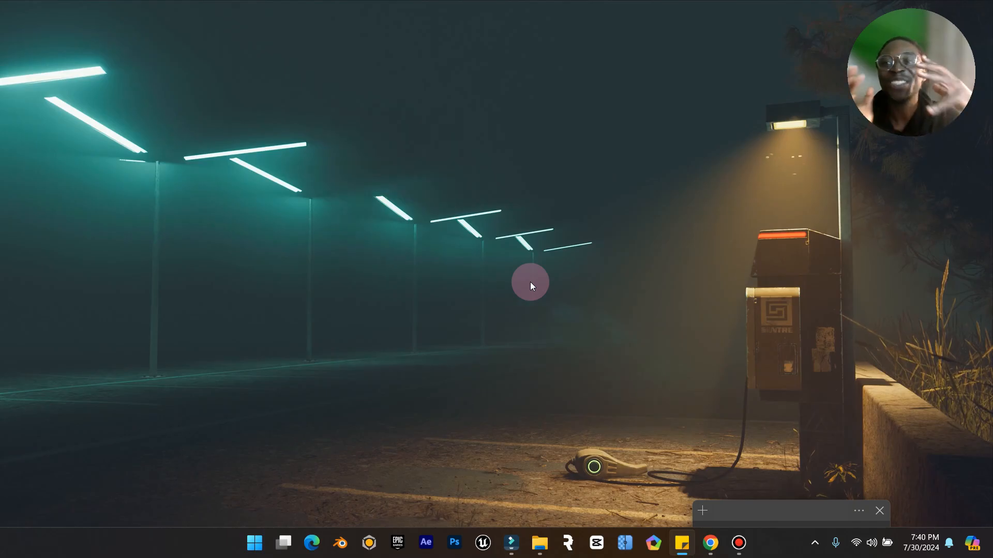
Open the Videos folder and preview the IMG_5168 clip of the empty chair
mouse_move(538, 535)
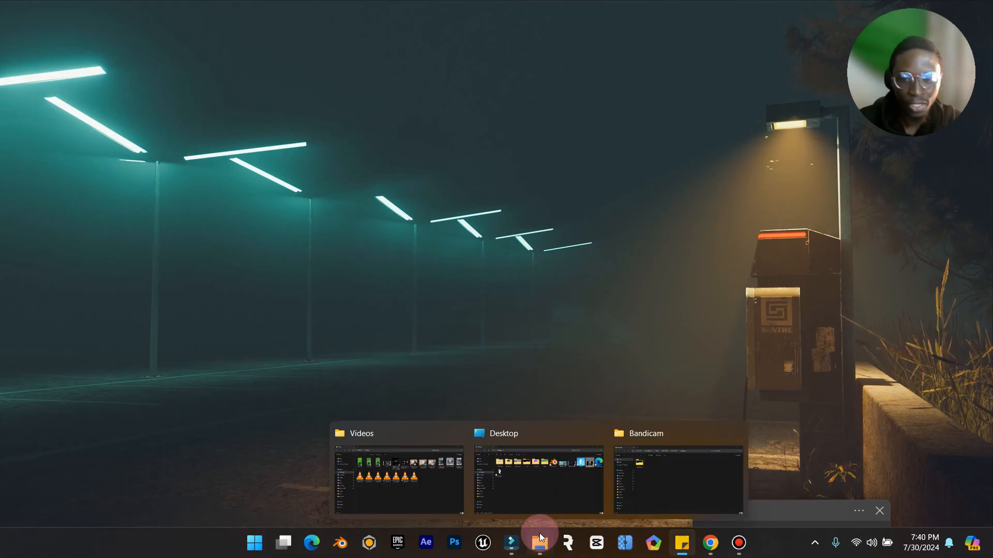
left_click(389, 465)
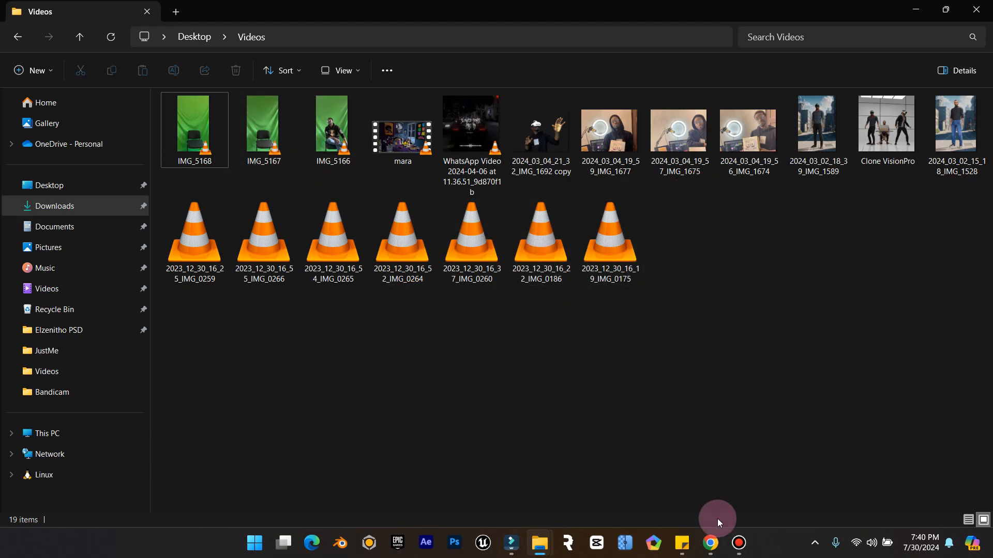
left_click(741, 553)
left_click(741, 552)
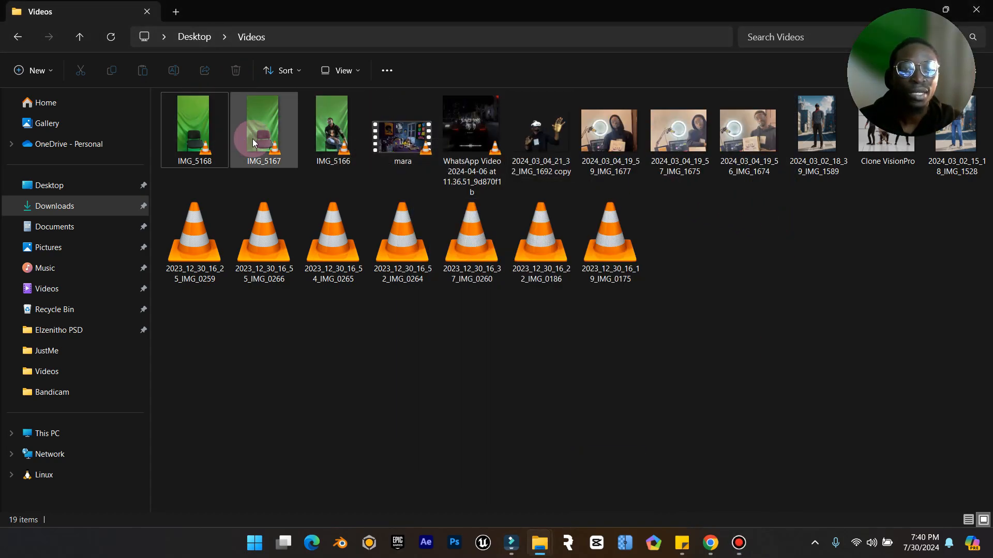
double_click(221, 139)
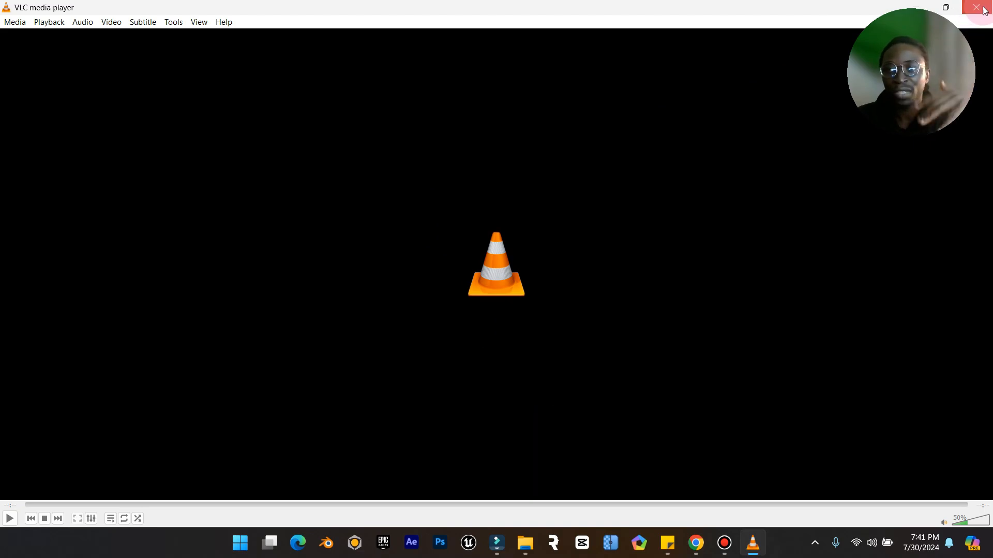
double_click(792, 10)
left_click(770, 54)
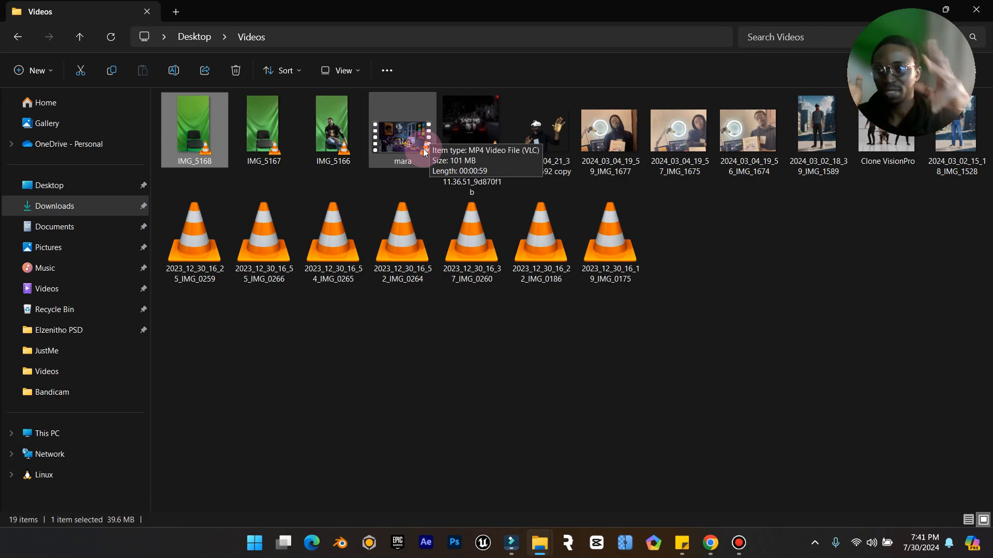
Watch the IMG_5167 clip maximized from near its start with the volume raised to 125%, and close it
double_click(252, 130)
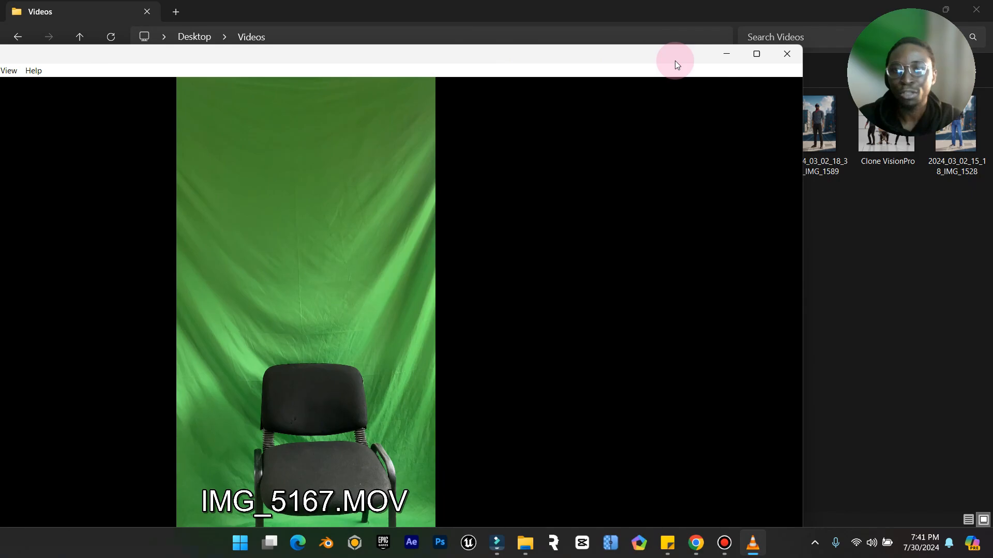
left_click(748, 57)
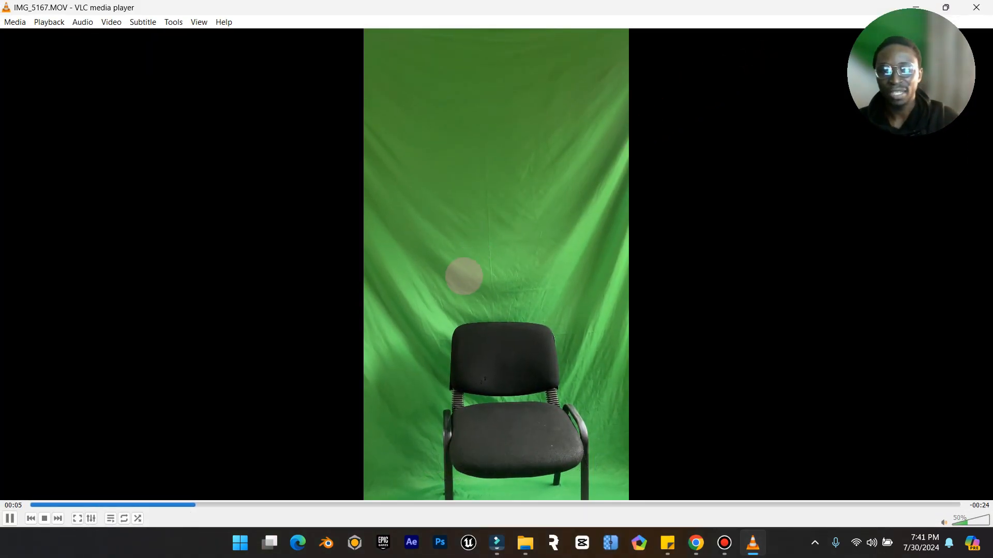
key("space")
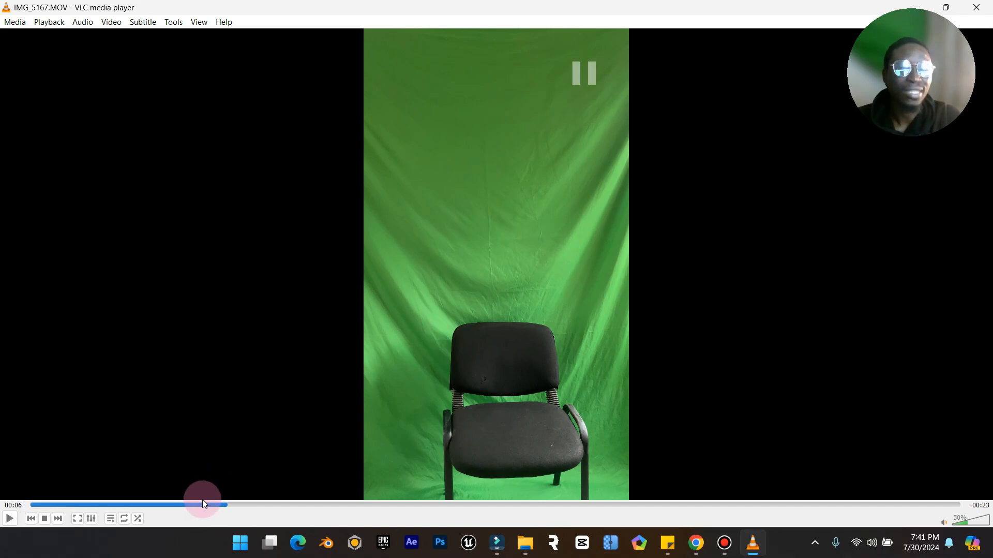
left_click_drag(208, 505, 77, 504)
scroll(232, 395, "up", 15)
key("space")
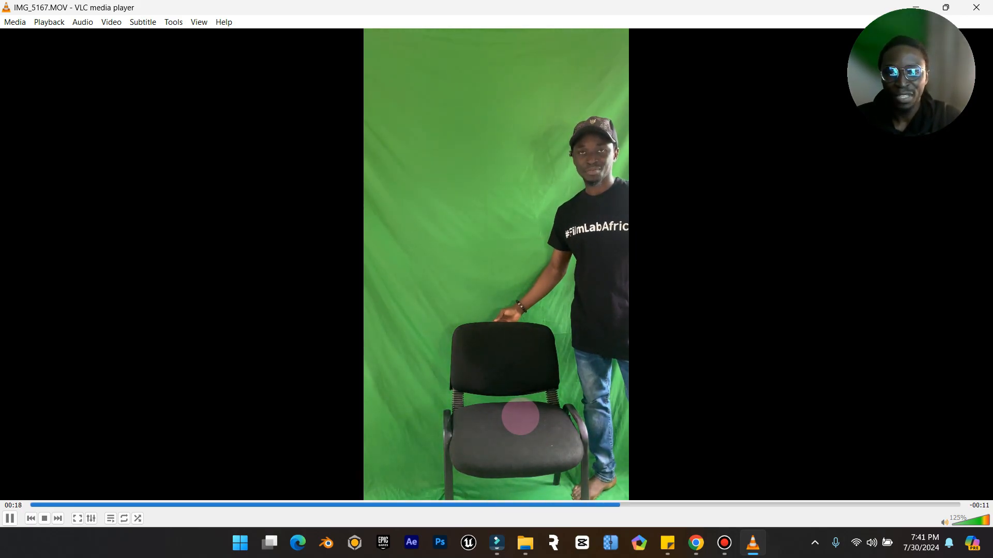
key("space")
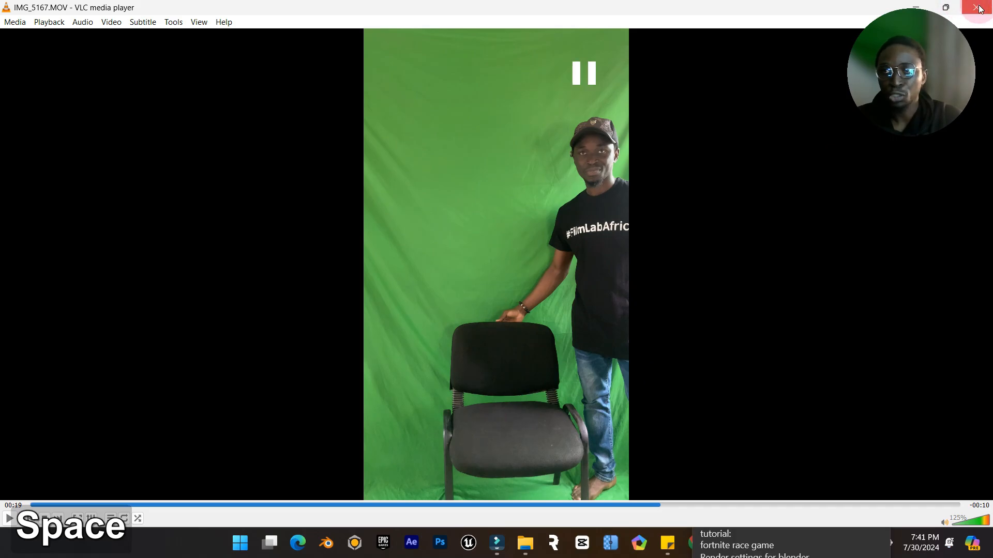
left_click(980, 9)
Preview the IMG_5166 clip and select the three green-screen clips in the Videos folder
double_click(334, 129)
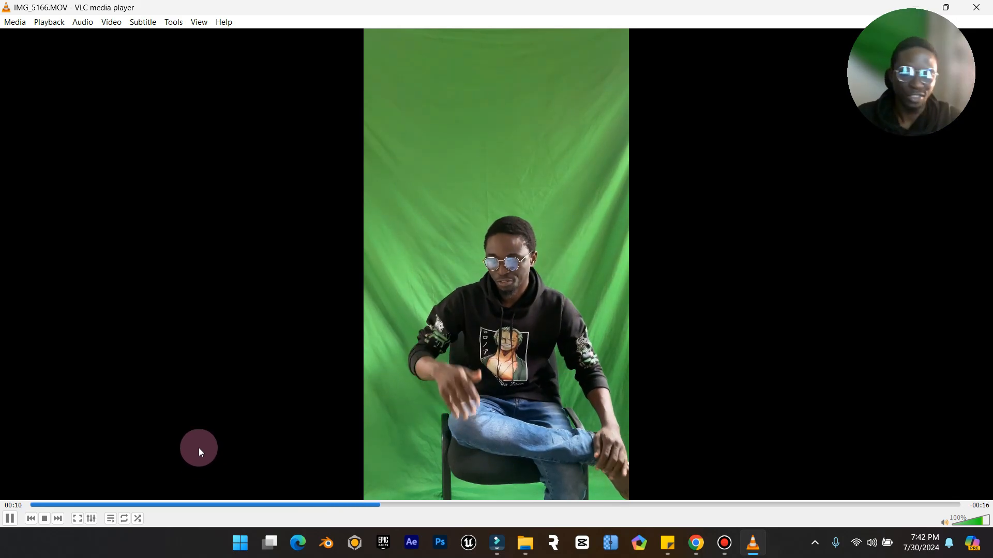
key("space")
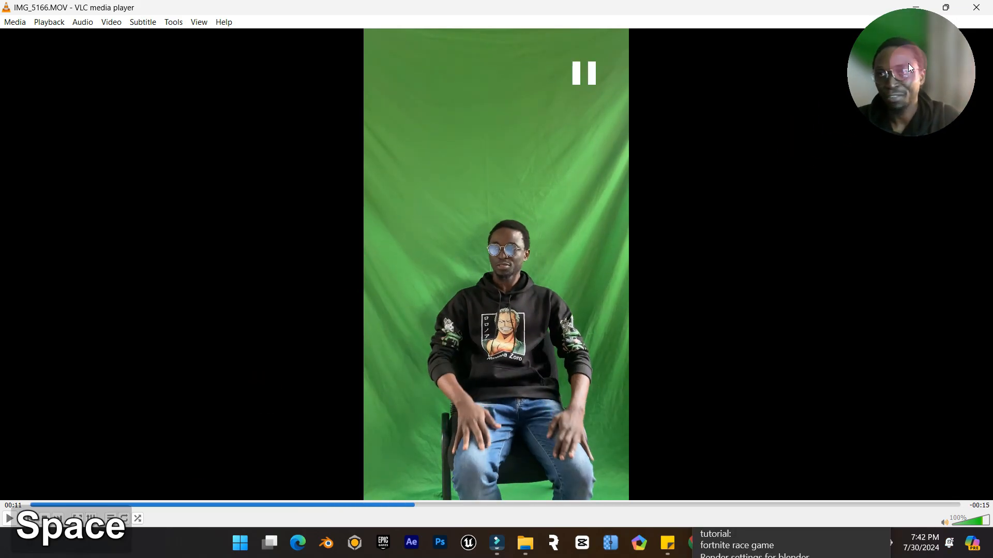
left_click(976, 8)
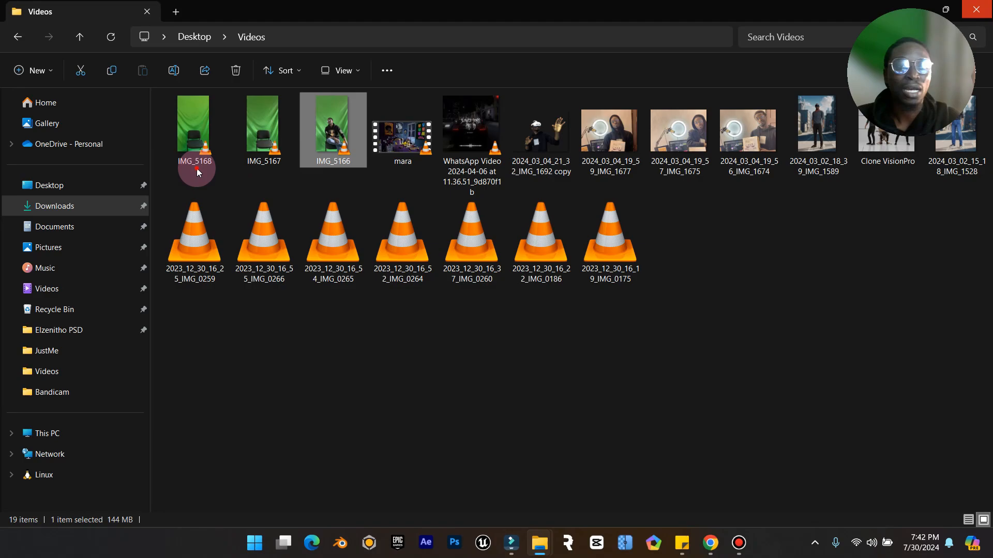
left_click_drag(196, 169, 318, 163)
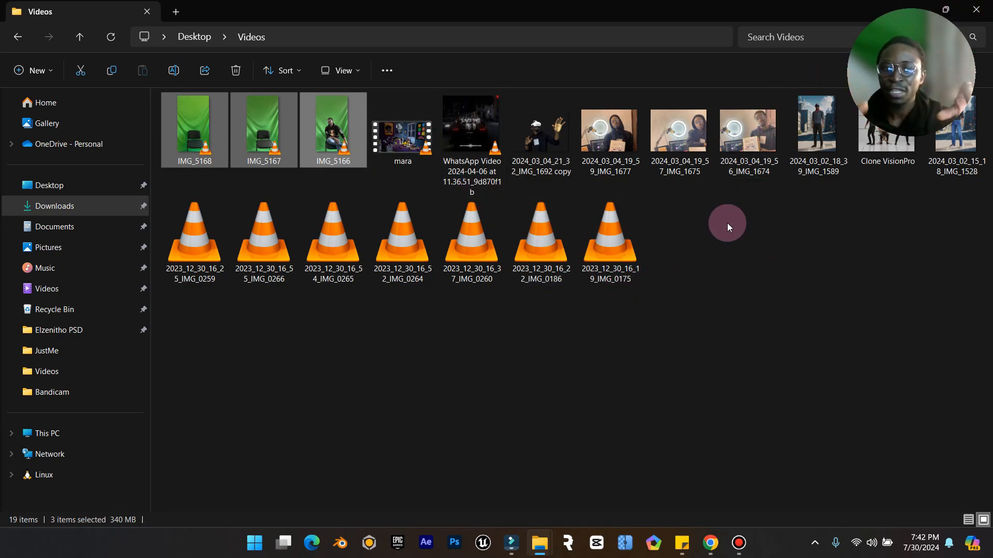
Replay IMG_5167, skipping past the middle and on to about 20 seconds, and close the player
double_click(248, 135)
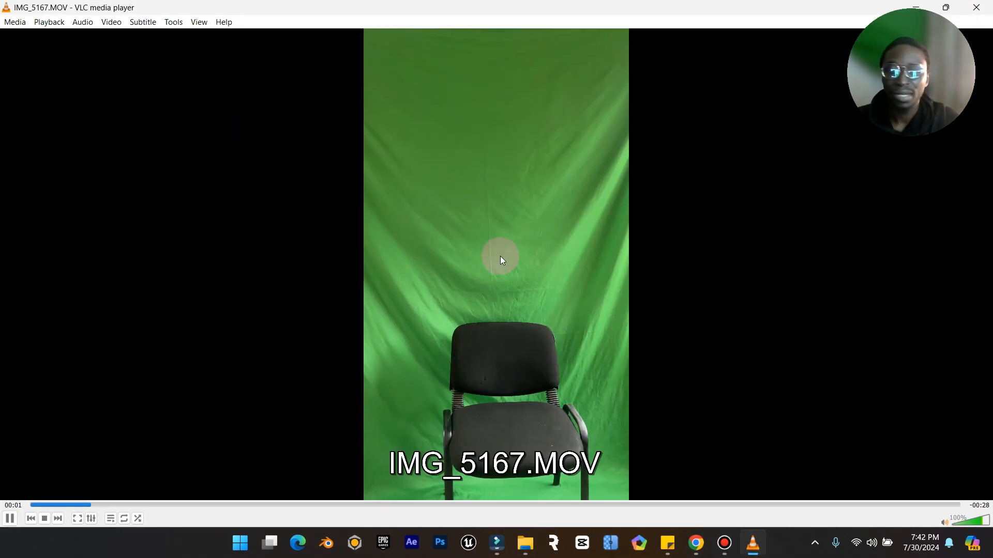
left_click(517, 505)
left_click(668, 510)
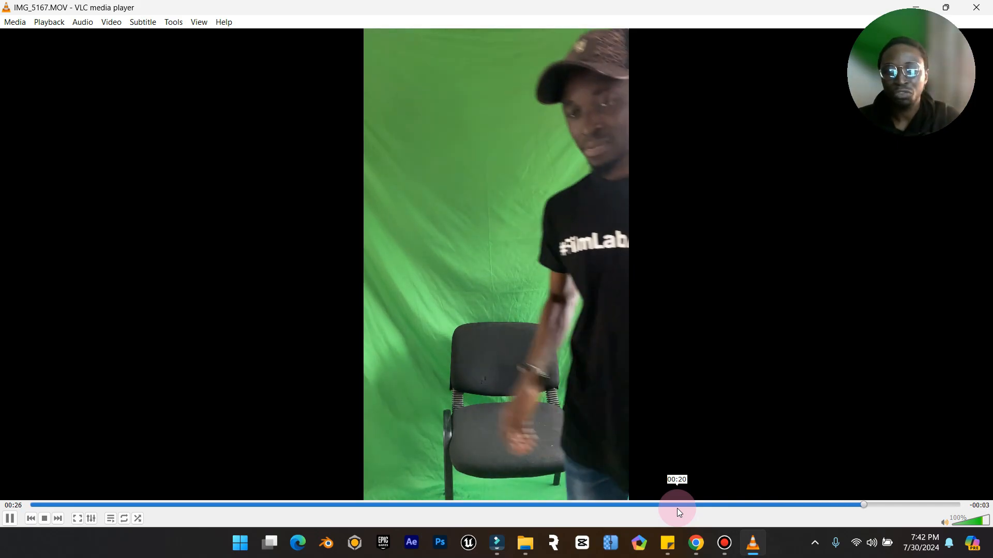
left_click(976, 8)
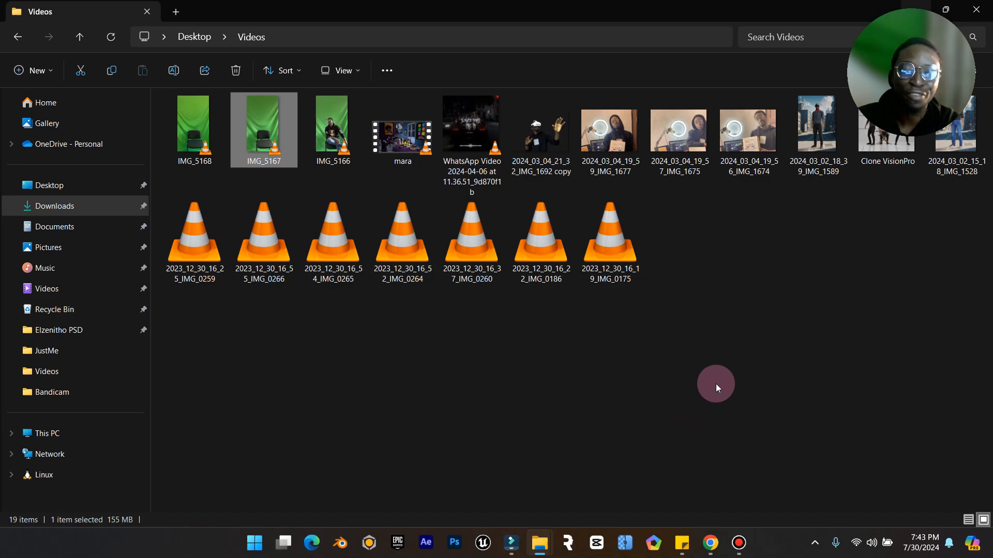
Create a new project in Wondershare Filmora and import IMG_5166, IMG_5167 and IMG_5168 from the Videos folder
left_click(515, 551)
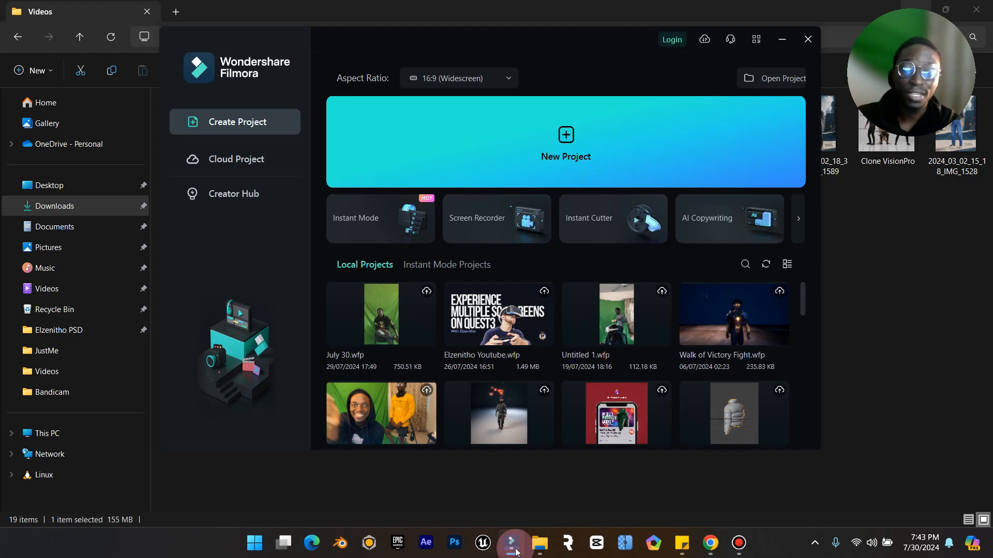
left_click(568, 147)
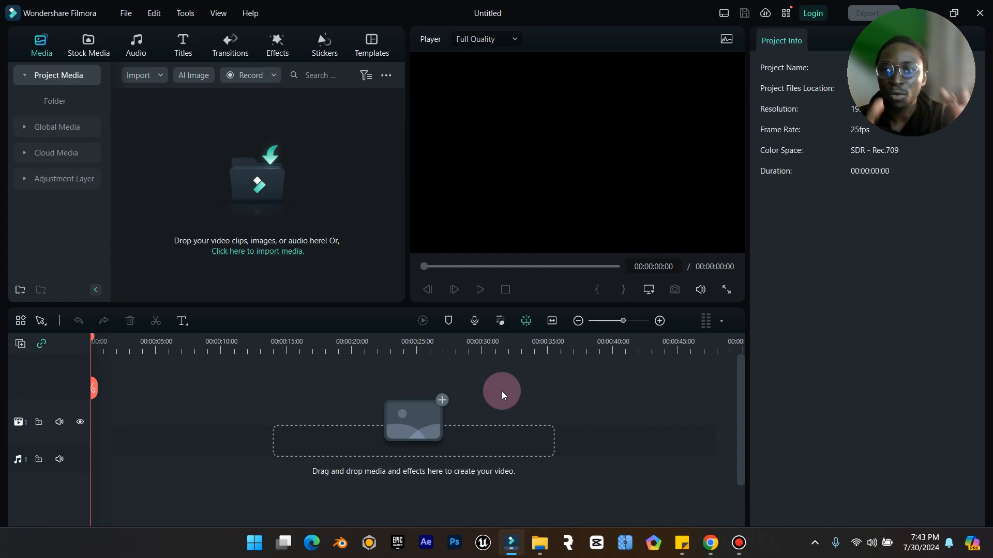
mouse_move(544, 548)
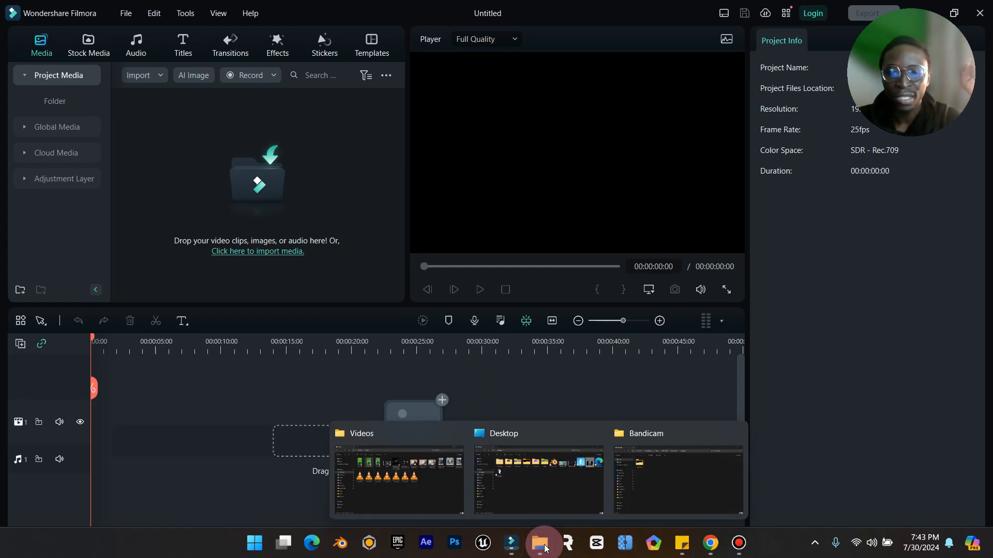
left_click(403, 442)
left_click(194, 162)
left_click(333, 150, "shift")
left_click_drag(201, 146, 643, 467)
left_click_drag(607, 495, 340, 181)
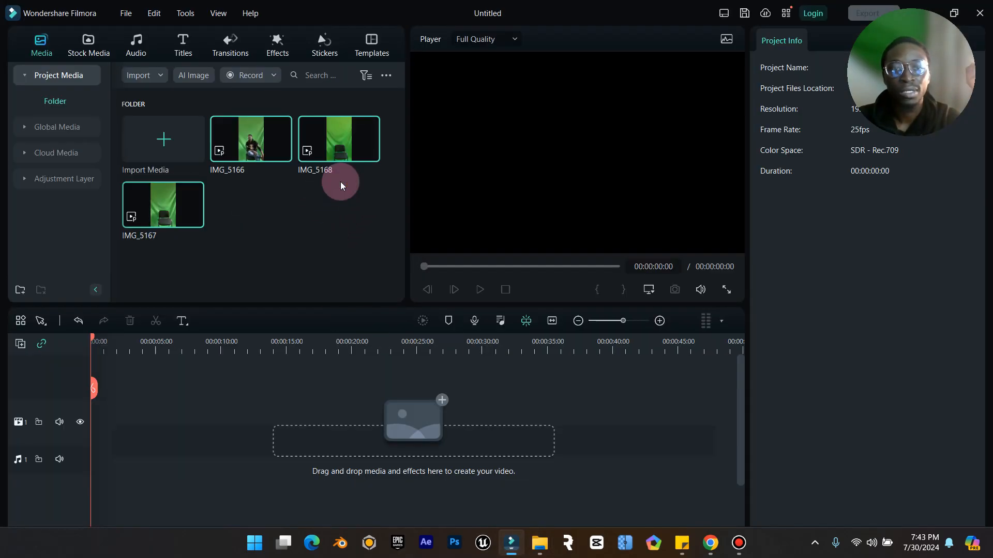
left_click(333, 215)
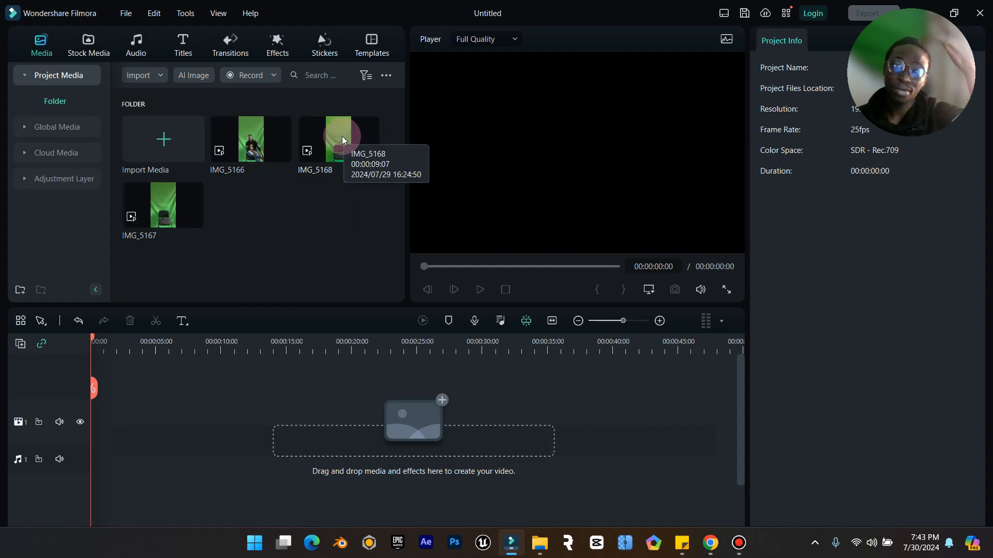
Place IMG_5168 at the start of the first video track and match the project settings to the media at 2160 x 3840 30fps
left_click_drag(342, 136, 89, 429)
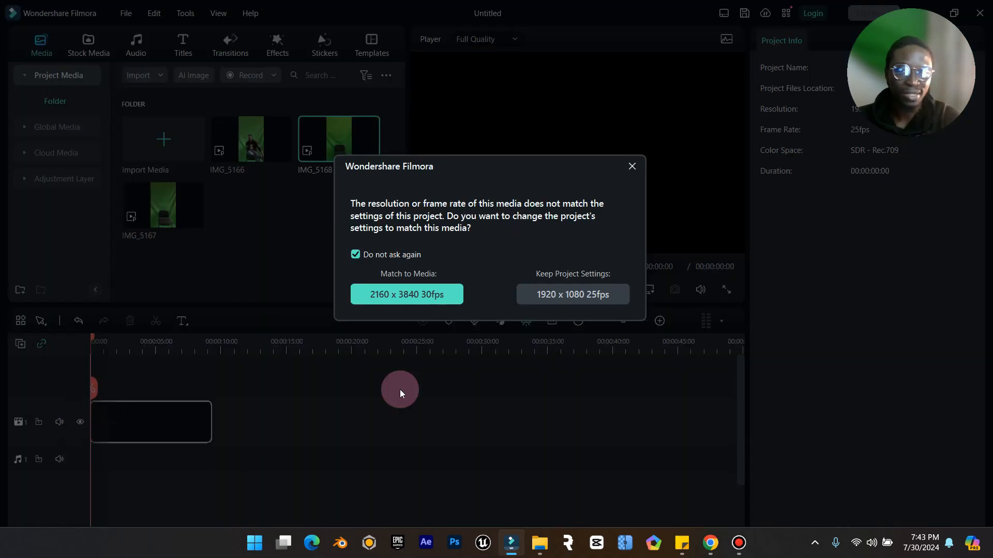
left_click(426, 295)
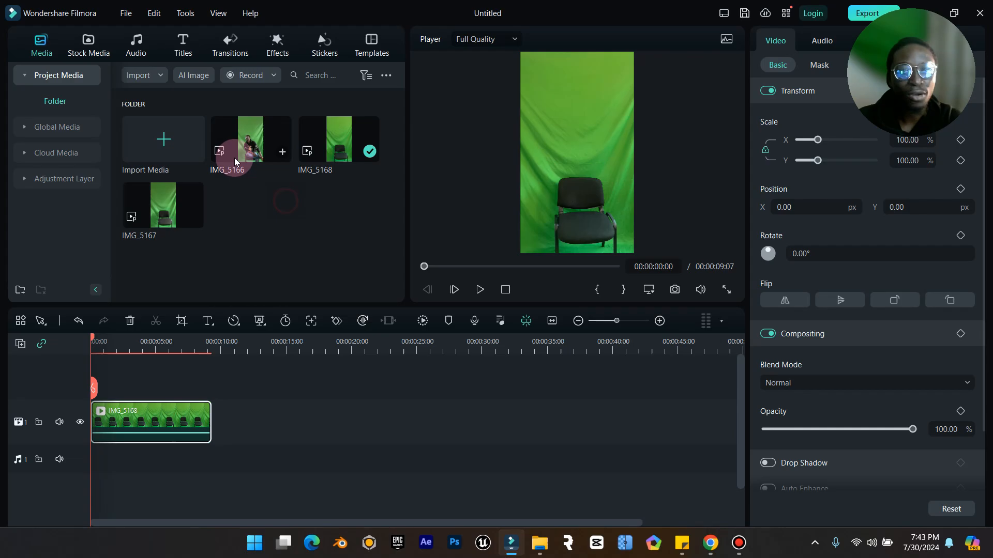
Stack IMG_5166 on video track 2 and IMG_5167 on video track 3, both starting at the beginning of the timeline
mouse_move(219, 154)
left_mouse_down()
mouse_move(235, 136)
mouse_move(143, 387)
mouse_move(96, 384)
left_mouse_up()
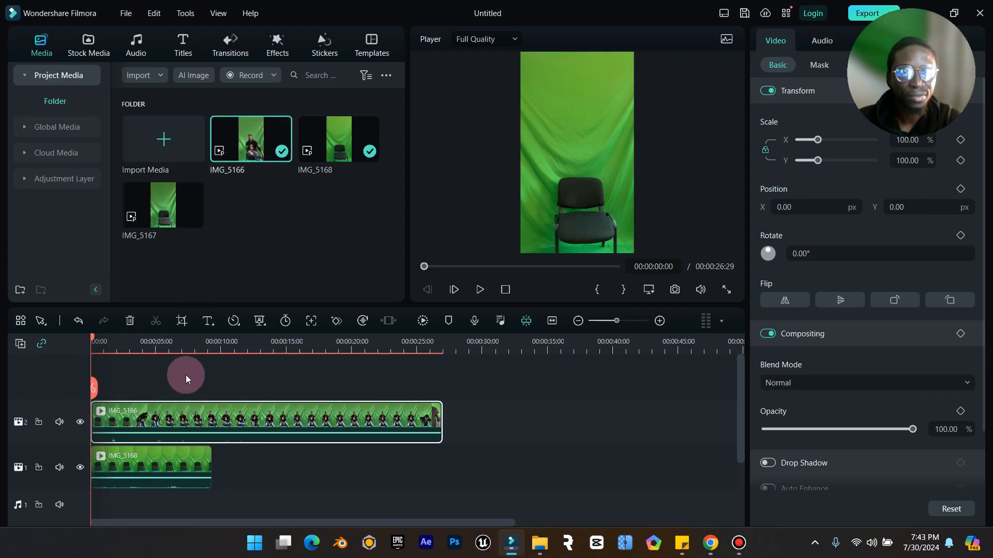
left_click(91, 338)
left_click_drag(91, 336, 217, 366)
left_click_drag(166, 194, 299, 392)
Move the playhead to 00:00:14:27 and enable Chroma Key on the IMG_5167 clip
left_click(214, 340)
scroll(300, 392, "down", 2)
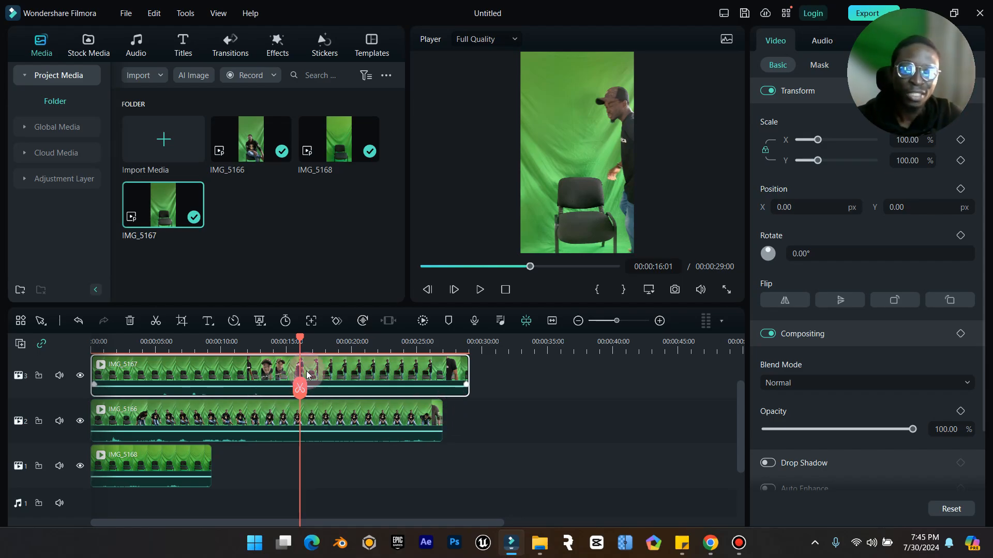
left_click_drag(299, 337, 285, 380)
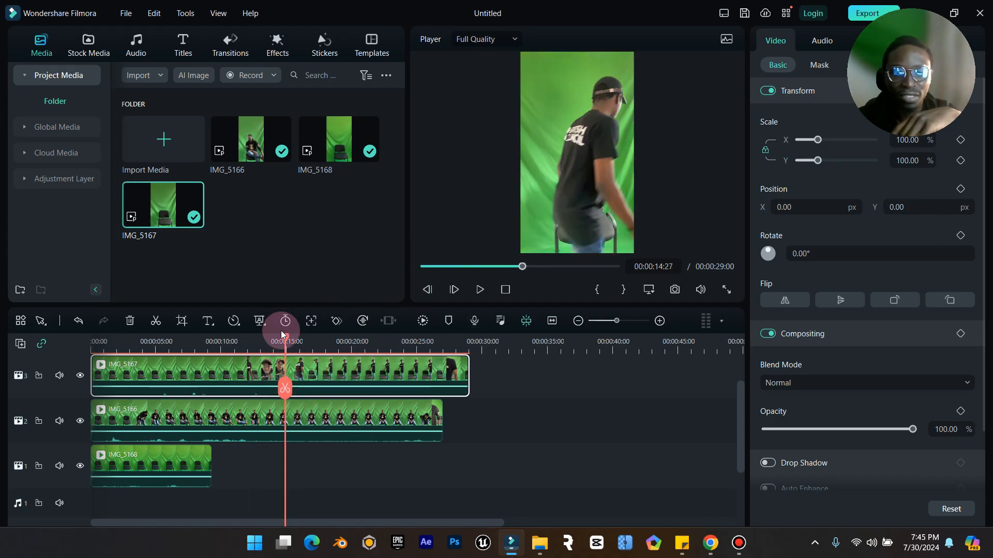
left_click_drag(943, 18, 121, 42)
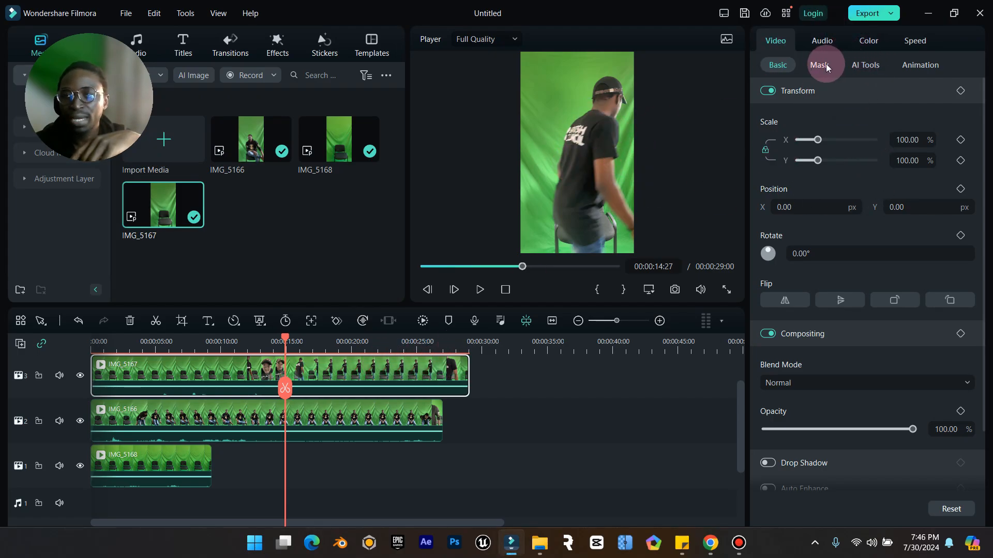
left_click(862, 65)
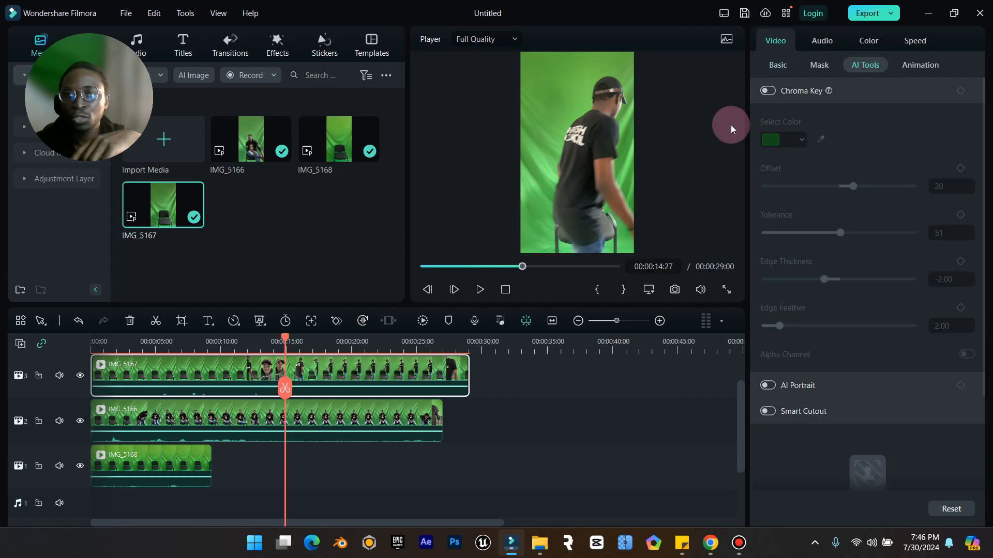
left_click(771, 91)
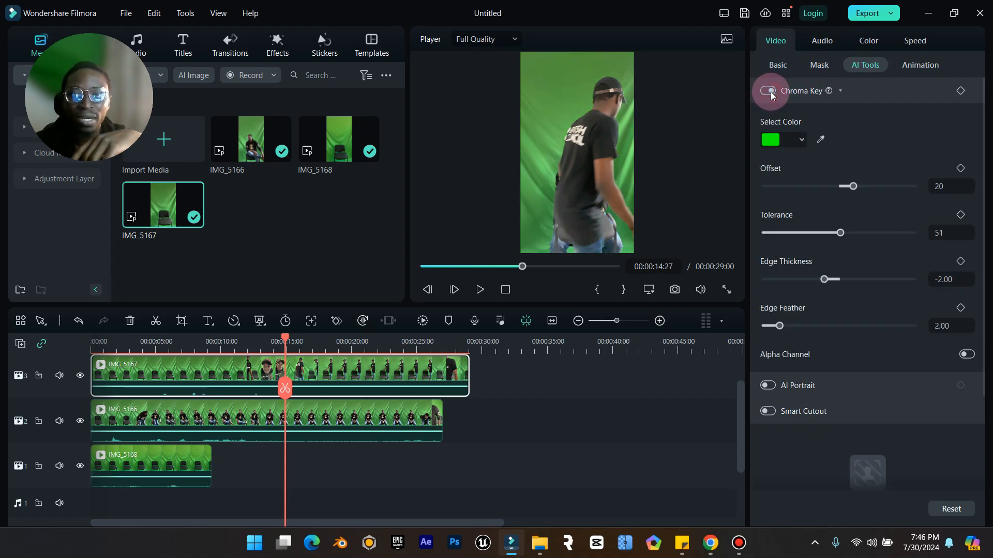
Hide video tracks 1 and 2 so that only the keyed IMG_5167 clip is shown
left_click(79, 467)
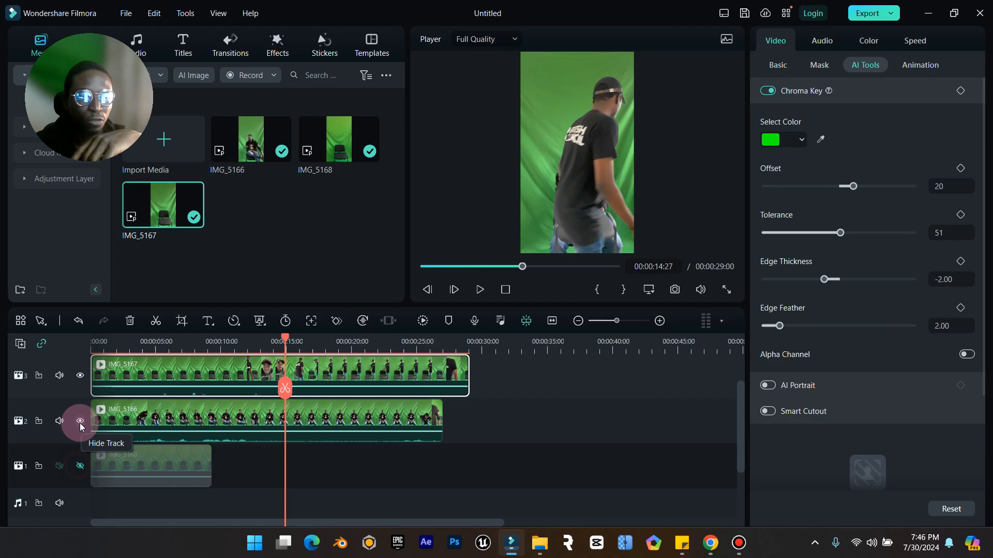
left_click(80, 421)
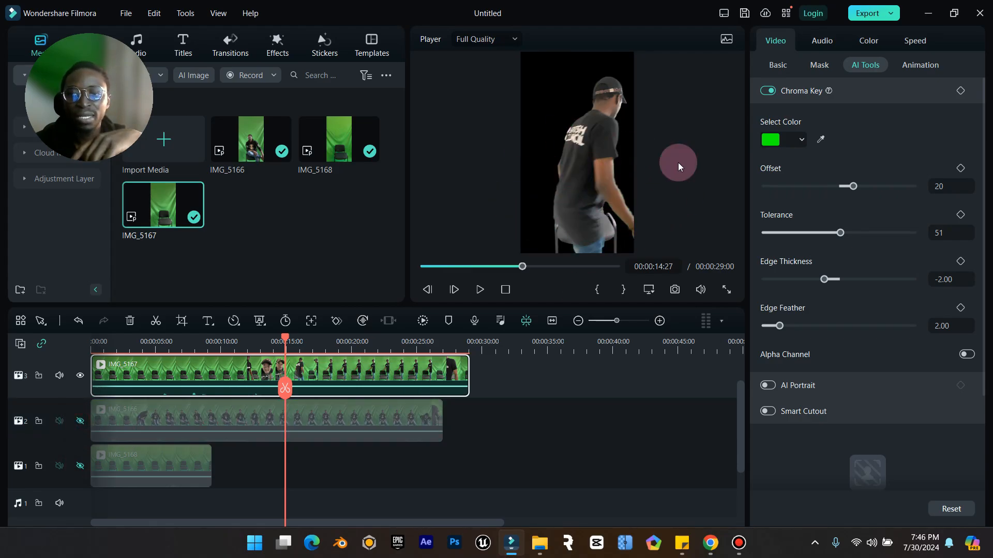
scroll(252, 341, "down", 1)
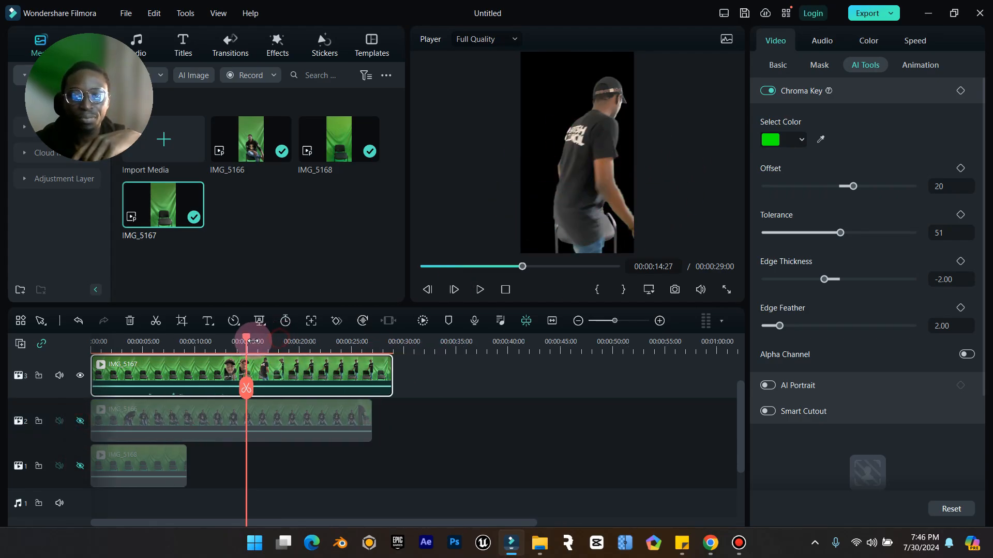
scroll(253, 341, "down", 1)
scroll(243, 340, "up", 1)
Move the playhead to 00:00:13:18 and set the IMG_5167 clip's Chroma Key Tolerance to 46 and Offset to 15
mouse_move(233, 340)
left_mouse_down()
mouse_move(182, 344)
mouse_move(237, 342)
mouse_move(221, 348)
left_mouse_up()
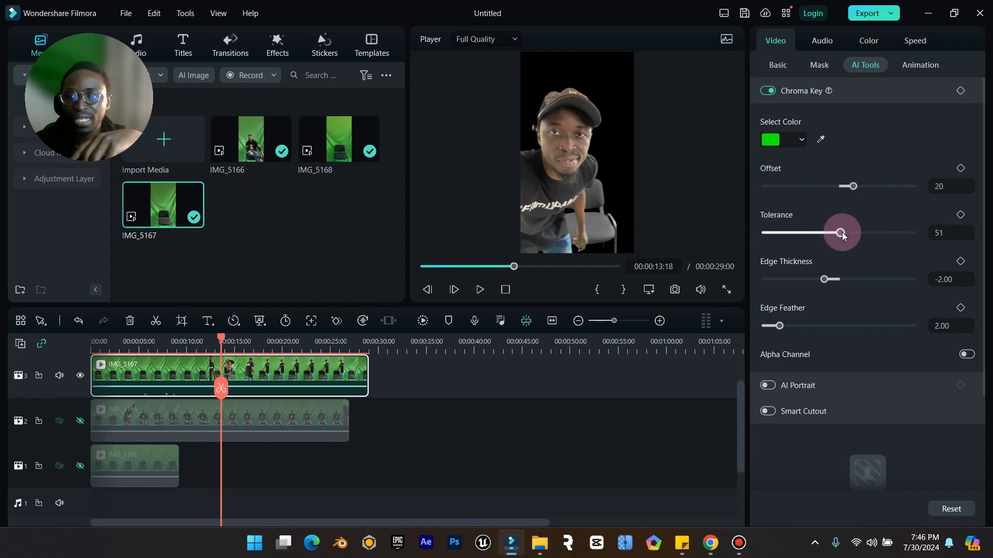
mouse_move(841, 233)
left_mouse_down()
mouse_move(818, 236)
mouse_move(834, 238)
left_mouse_up()
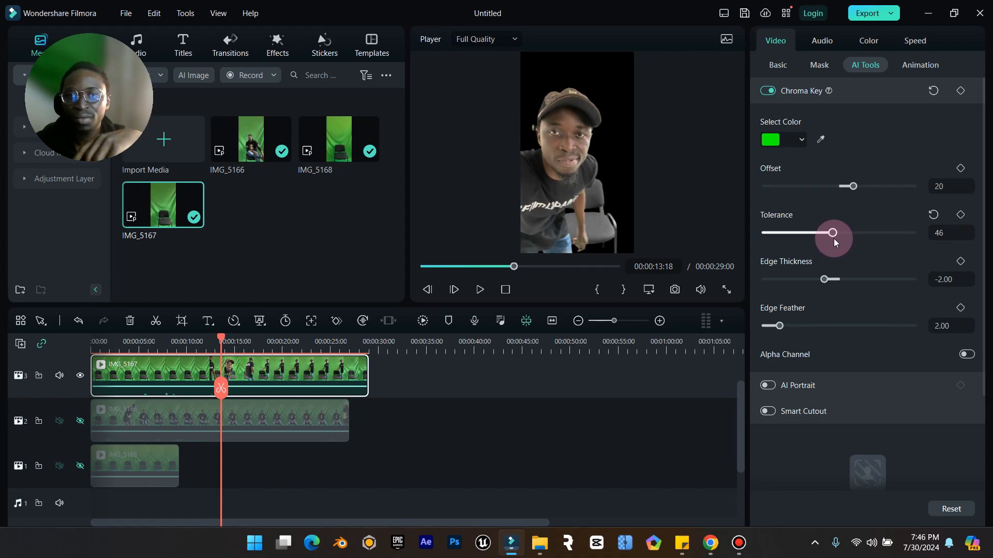
mouse_move(852, 187)
left_mouse_down()
mouse_move(885, 188)
mouse_move(852, 190)
left_mouse_up()
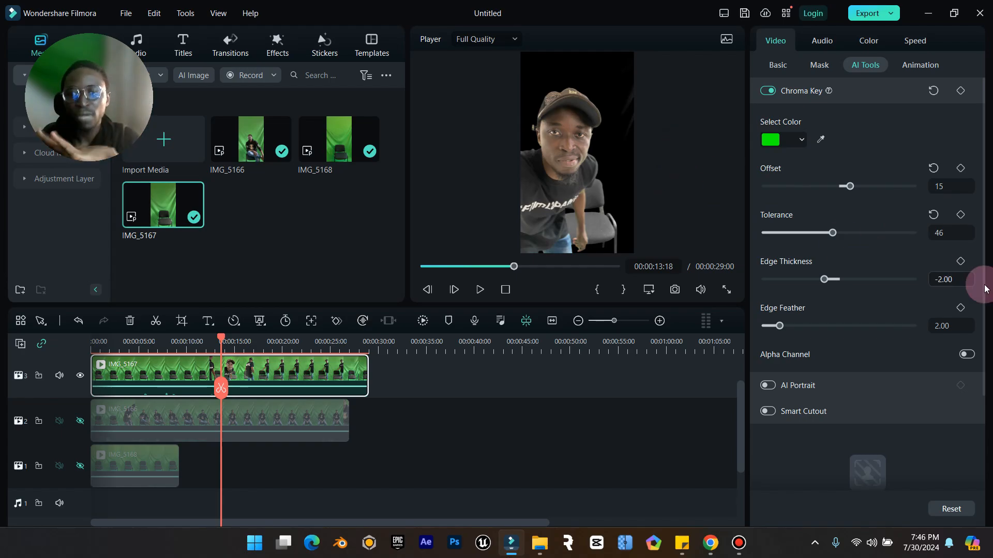
Show video track 2, then remove the first six or so seconds of IMG_5166 and IMG_5167, with IMG_5166 starting at the timeline's beginning
left_click(80, 421)
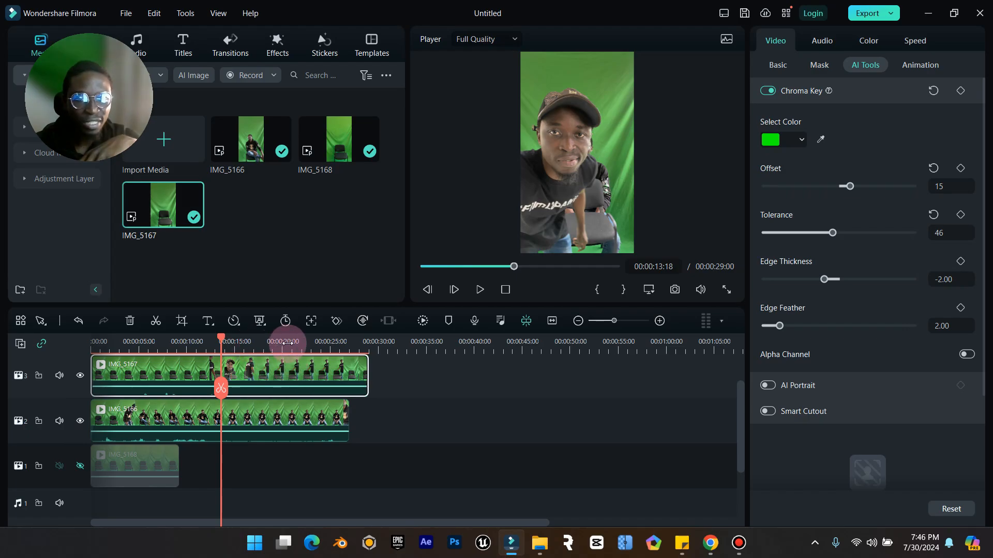
left_click_drag(221, 338, 170, 337)
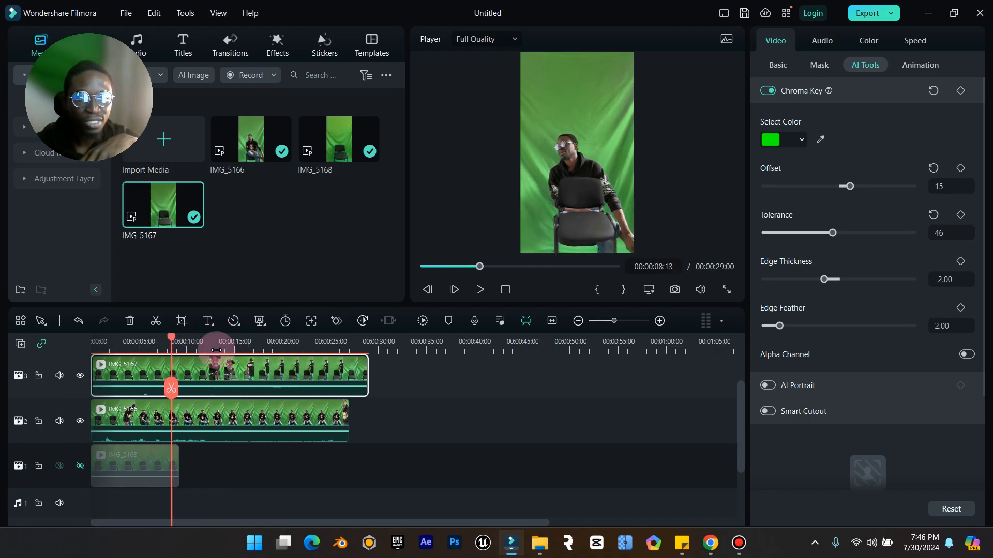
left_click(172, 340)
left_click_drag(173, 342, 153, 373)
left_click_drag(175, 375, 215, 372)
left_click(92, 346)
left_click_drag(93, 412, 126, 416)
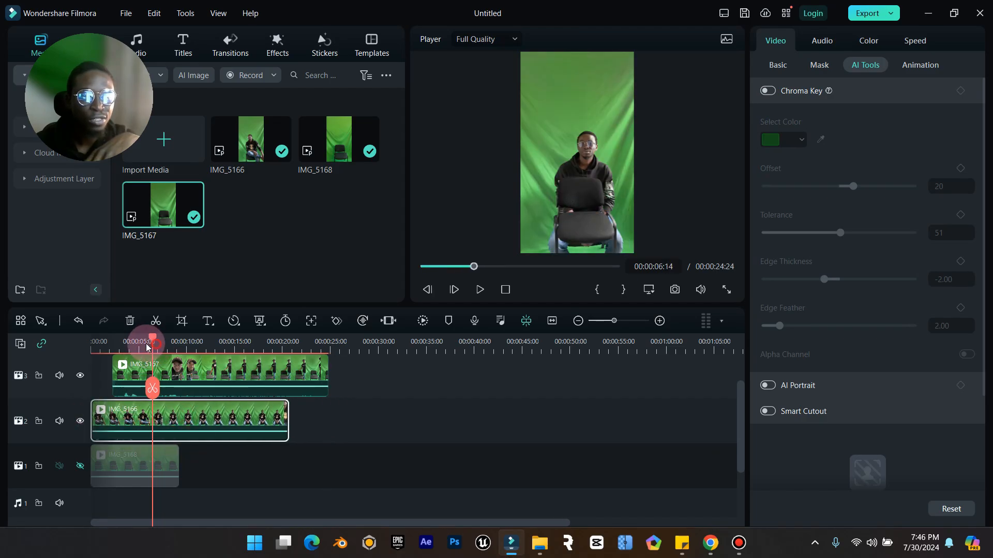
Shift IMG_5167 slightly along video track 3 so that it ends at 00:00:25:10, matching its action to IMG_5166
left_click(92, 349)
left_click_drag(95, 351, 115, 353)
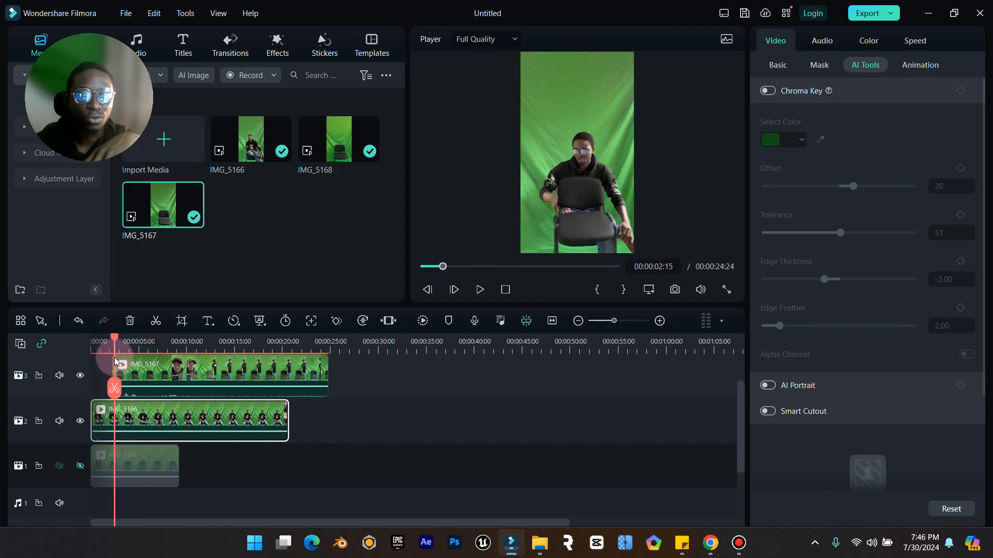
left_click_drag(218, 383, 396, 386)
left_click_drag(118, 348, 144, 356)
left_click_drag(380, 400, 209, 385)
left_click_drag(146, 345, 175, 347)
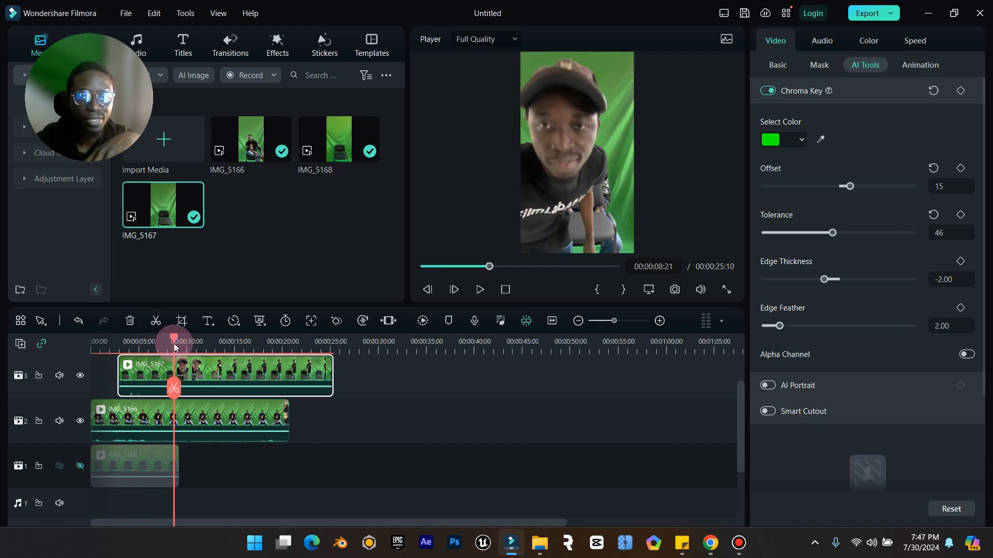
Trim the ends of IMG_5167 and IMG_5166 to 00:00:12:18
left_click_drag(171, 346, 213, 346)
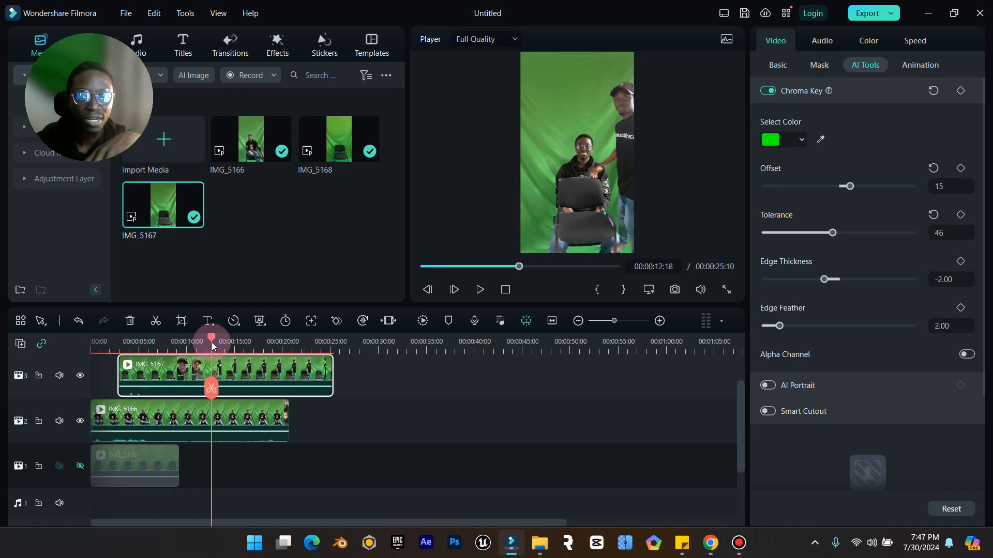
left_click_drag(332, 377, 211, 381)
left_click_drag(284, 410, 207, 418)
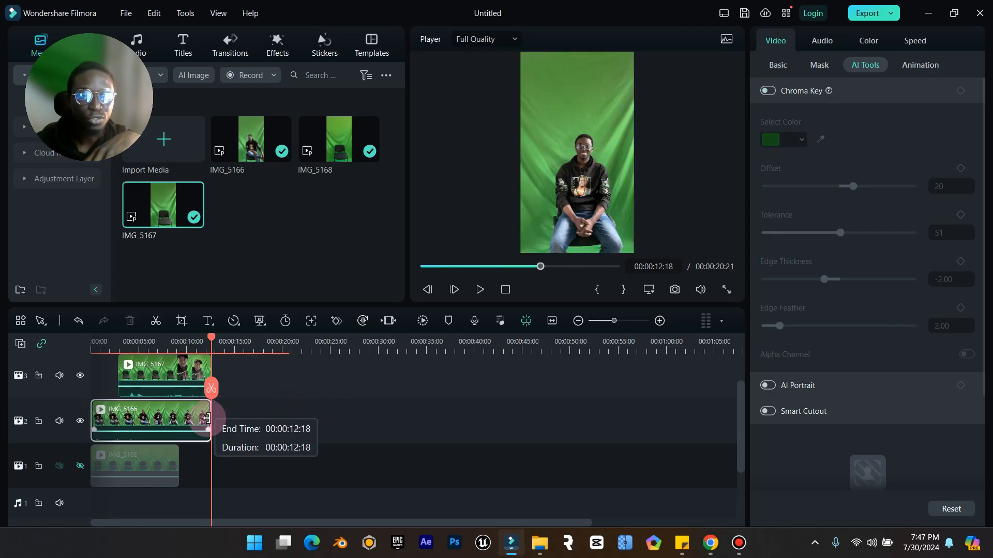
Scrub the trimmed sequence from near its start to 00:00:09:17 to check the timing and overlap of the two people
left_click_drag(207, 341, 97, 385)
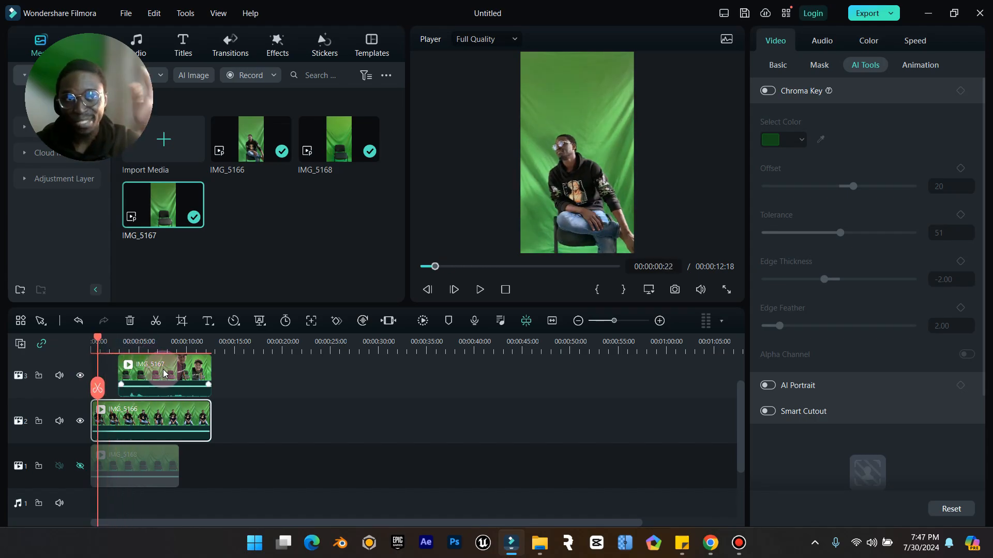
left_click(99, 340)
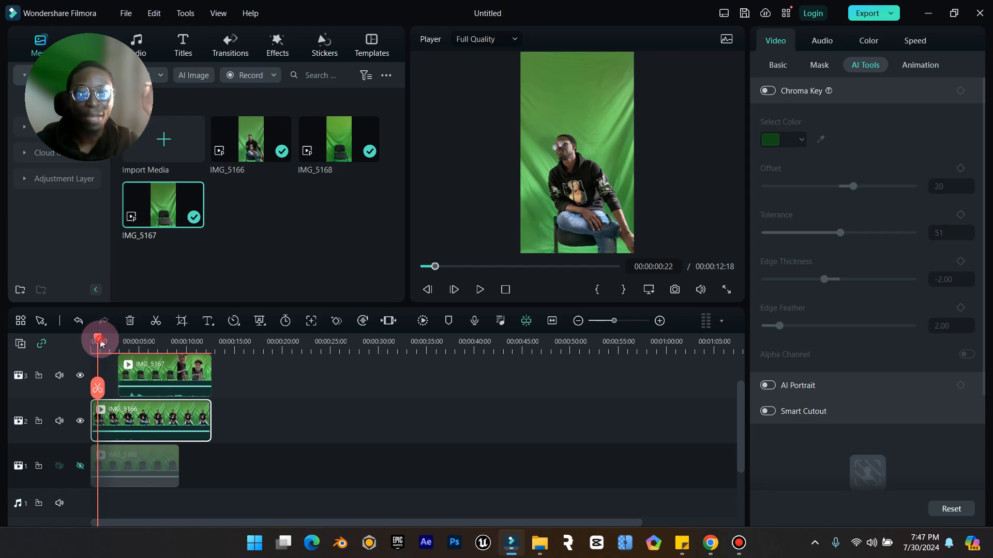
left_click_drag(102, 344, 143, 386)
left_click(105, 341)
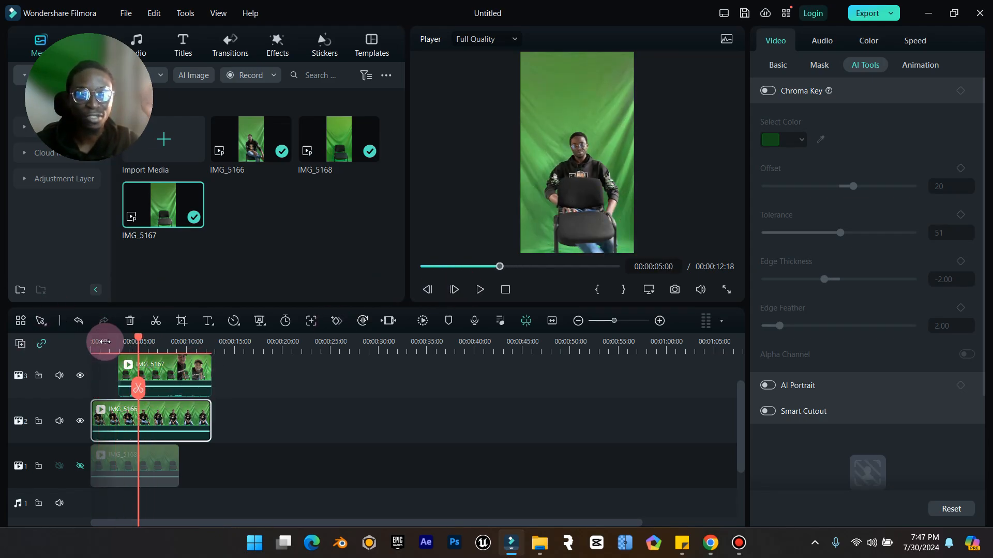
left_click_drag(105, 342, 182, 341)
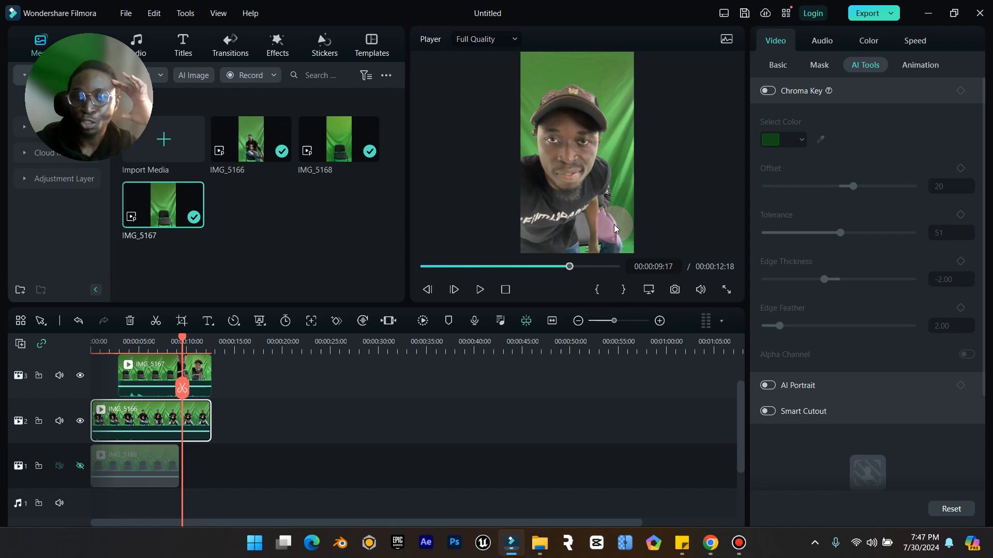
left_click(560, 216)
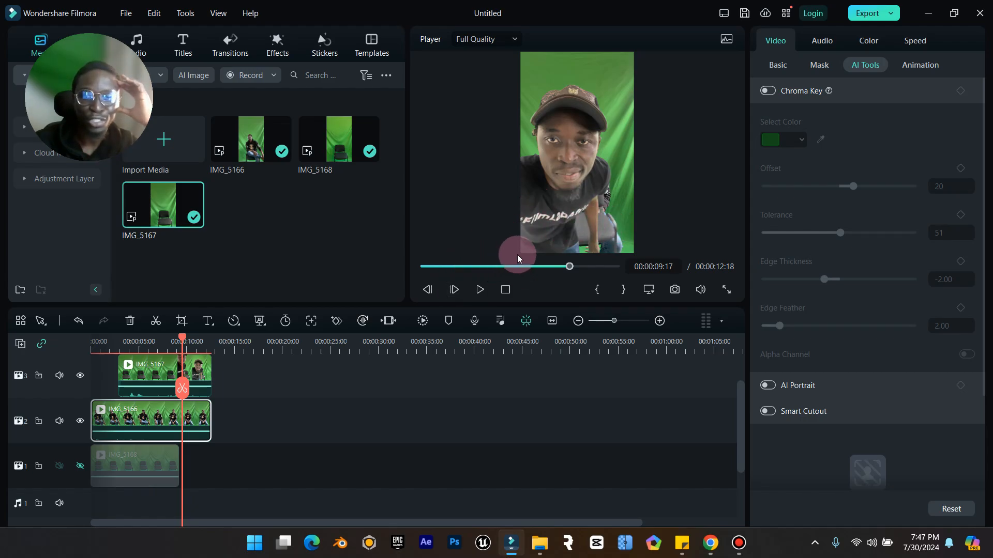
scroll(198, 408, "up", 2)
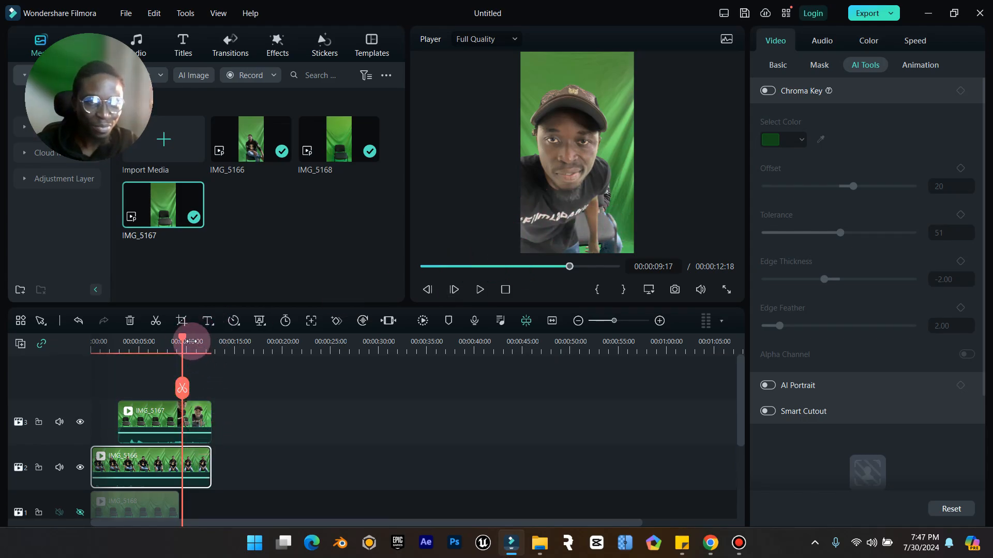
At 00:00:07:14, enable Chroma Key on IMG_5166 and set its Offset to 28 and Tolerance to 52
left_click_drag(189, 341, 163, 389)
left_click(171, 419)
left_click(770, 178)
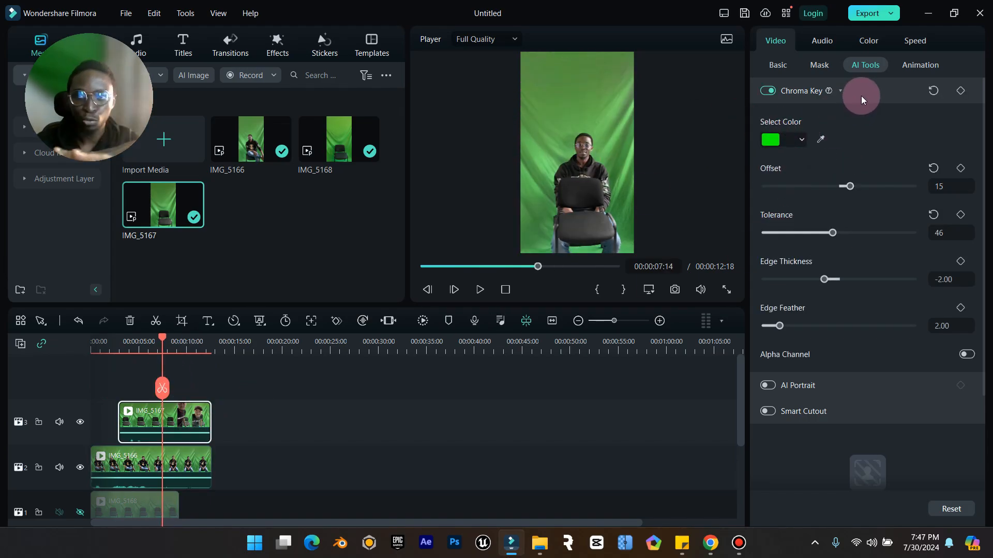
left_click(181, 462)
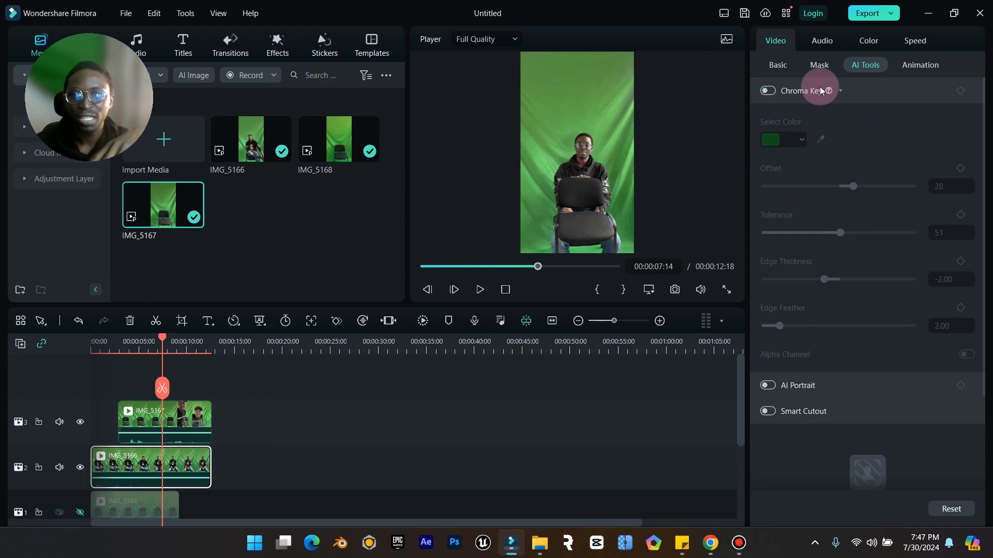
left_click(774, 91)
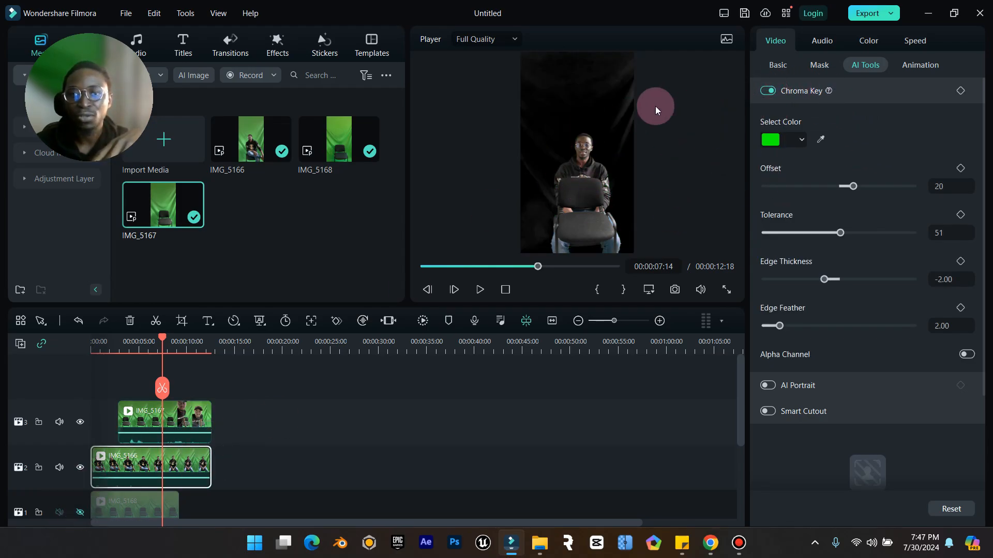
mouse_move(855, 187)
left_mouse_down()
mouse_move(877, 187)
mouse_move(859, 187)
left_mouse_up()
mouse_move(840, 232)
left_mouse_down()
mouse_move(822, 238)
mouse_move(841, 238)
left_mouse_up()
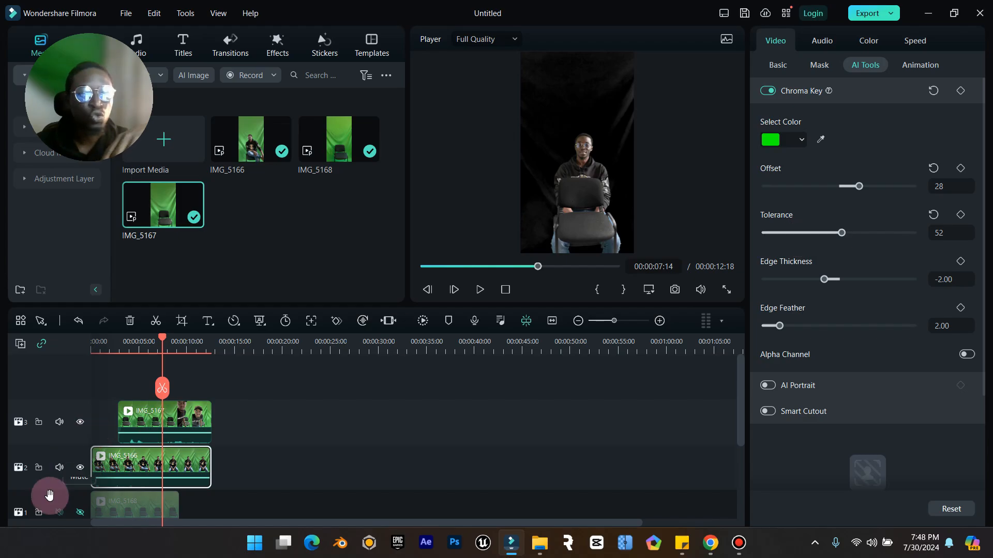
Show video track 1 temporarily to examine the IMG_5166 key against the IMG_5168 background, then hide it again
left_click(80, 513)
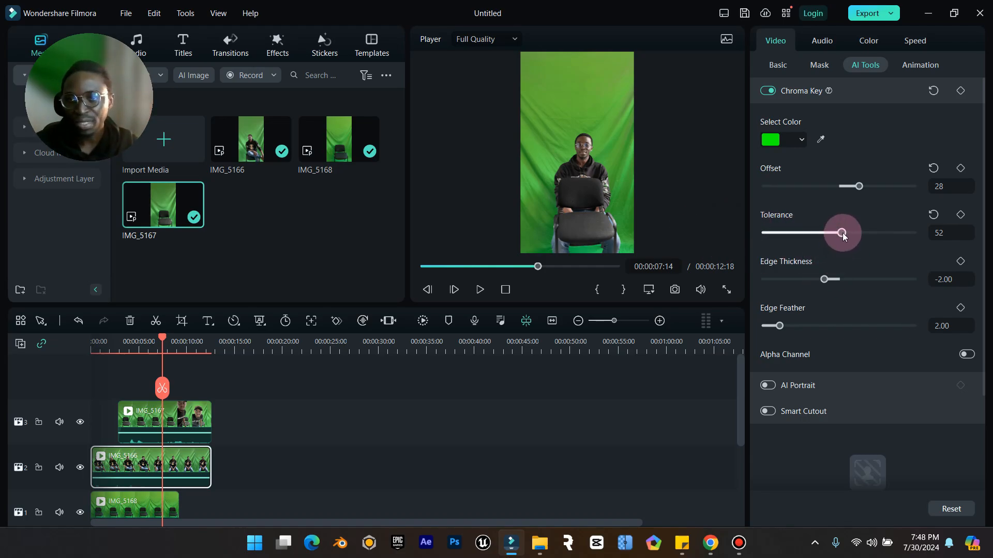
left_click_drag(843, 237, 847, 236)
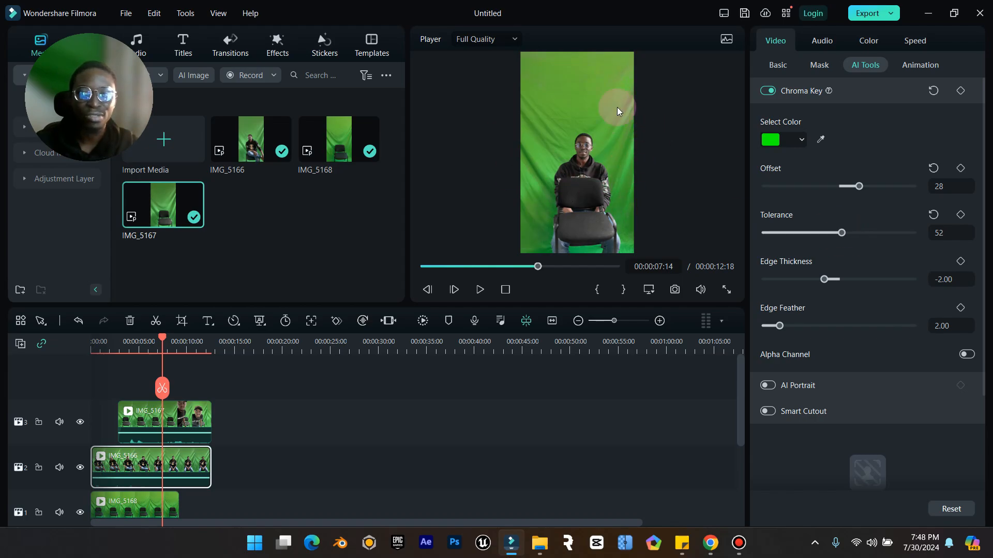
left_click(633, 111)
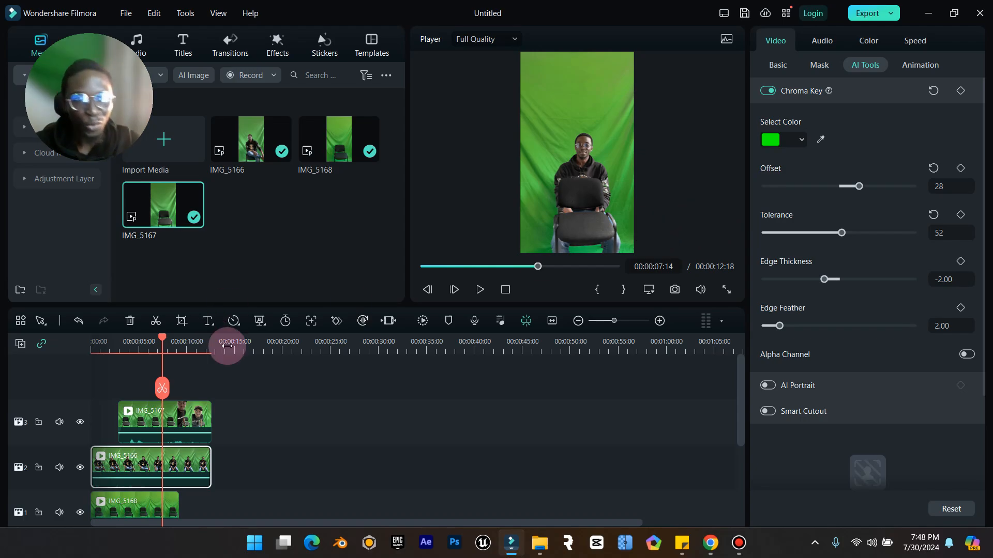
left_click(80, 513)
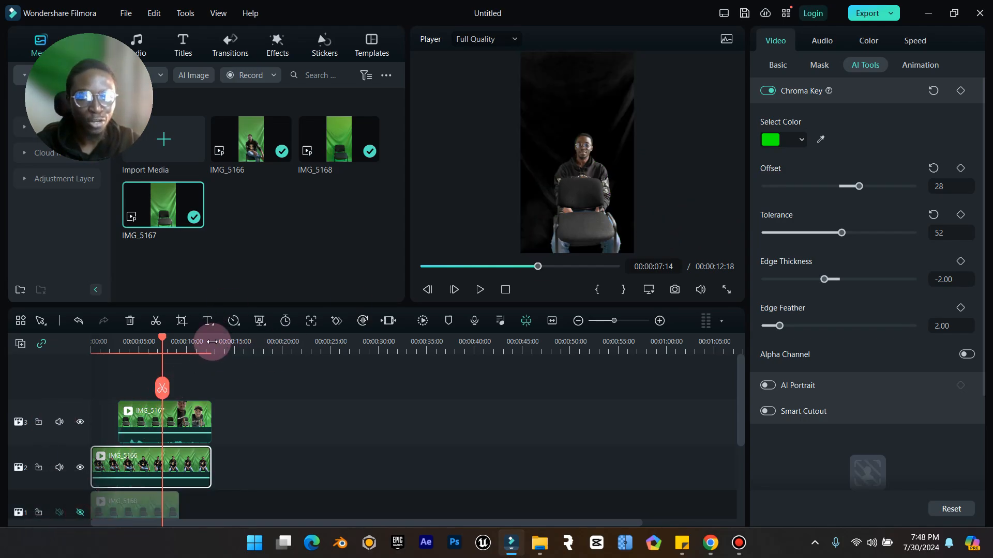
Trim the ends of IMG_5167 and IMG_5166 to 00:00:11:14
left_click_drag(161, 338, 200, 361)
left_click_drag(210, 414, 200, 415)
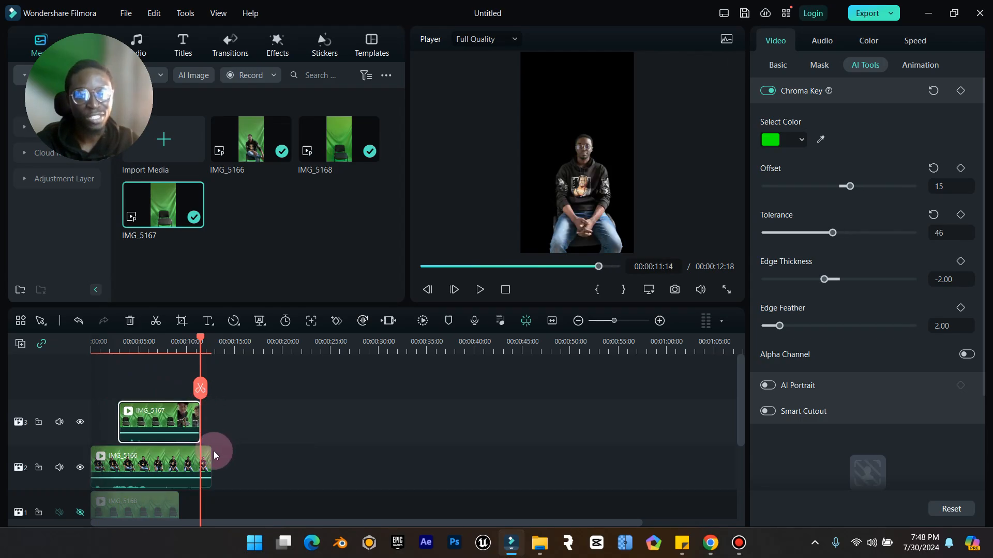
left_click_drag(213, 451, 201, 451)
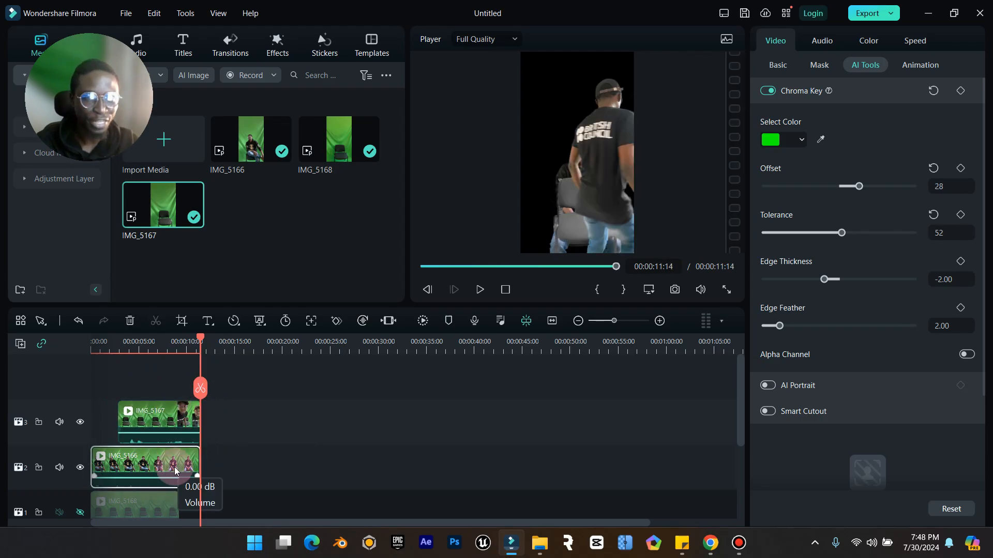
Show video track 1 and check the composite at 00:00:10:21 and 00:00:05:28 against the extent of the IMG_5168 background clip
left_click(82, 511)
scroll(104, 498, "down", 1)
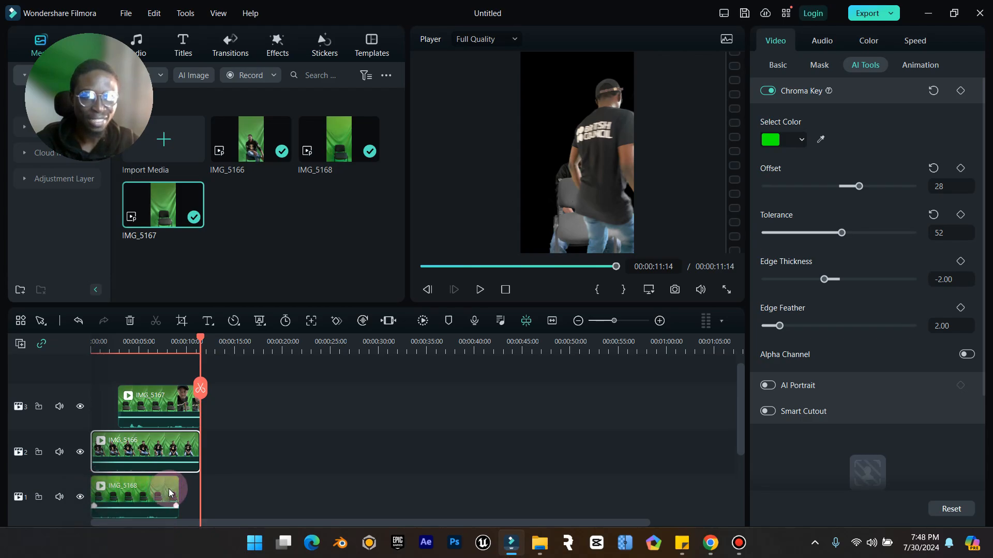
left_click(168, 489)
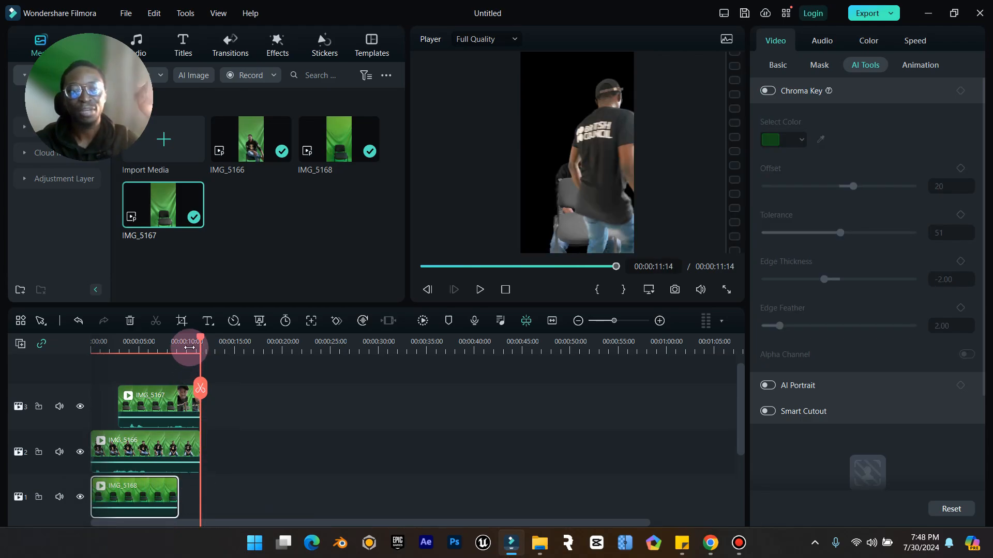
left_click_drag(200, 339, 194, 357)
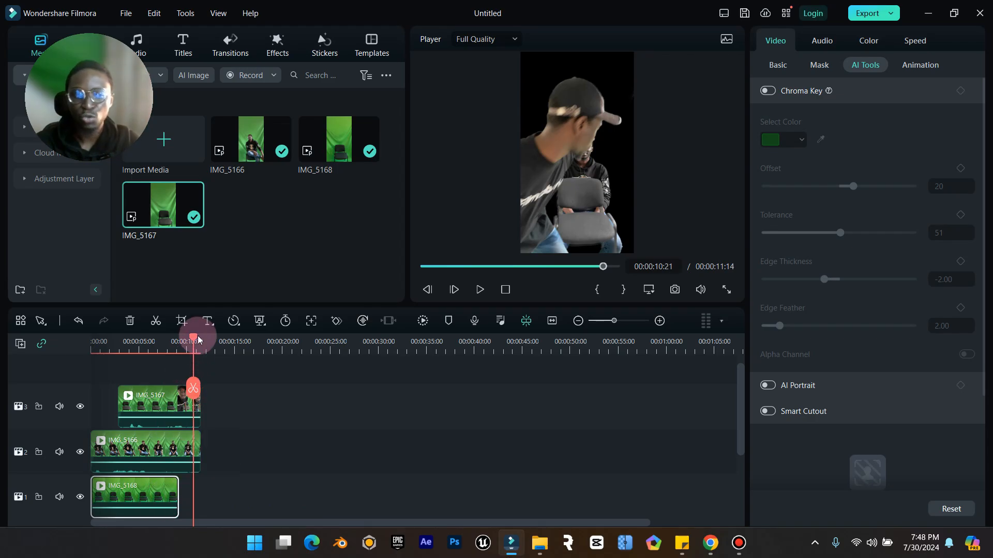
left_click_drag(195, 338, 147, 358)
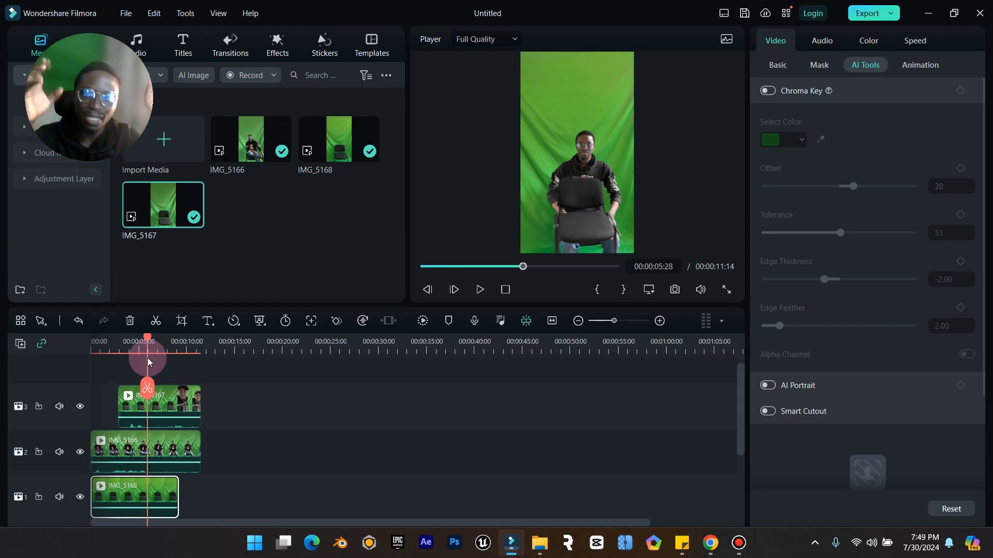
Duplicate IMG_5168 directly after the original on video track 1 and trim the copy's end to 00:00:11:14
right_click(165, 496)
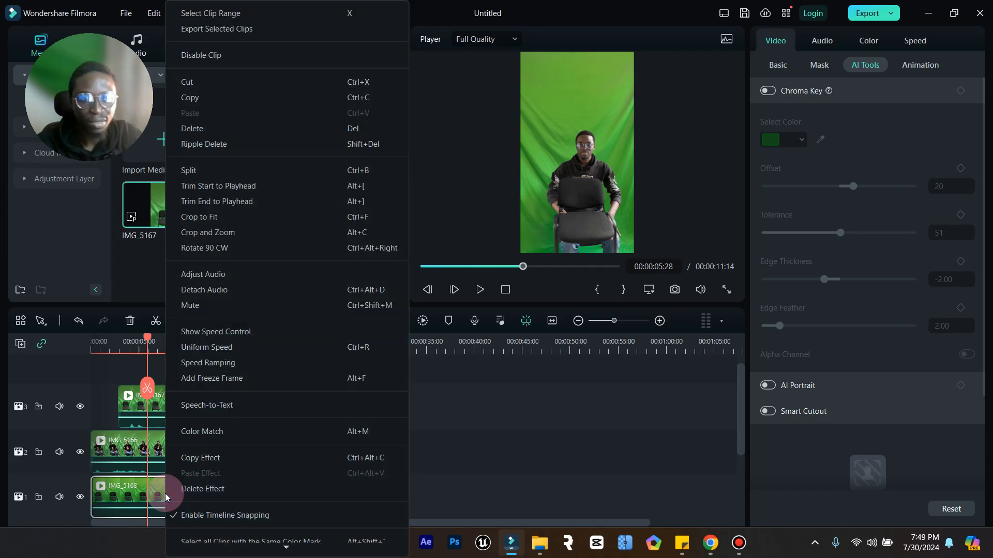
left_click(195, 98)
left_click_drag(146, 339, 240, 364)
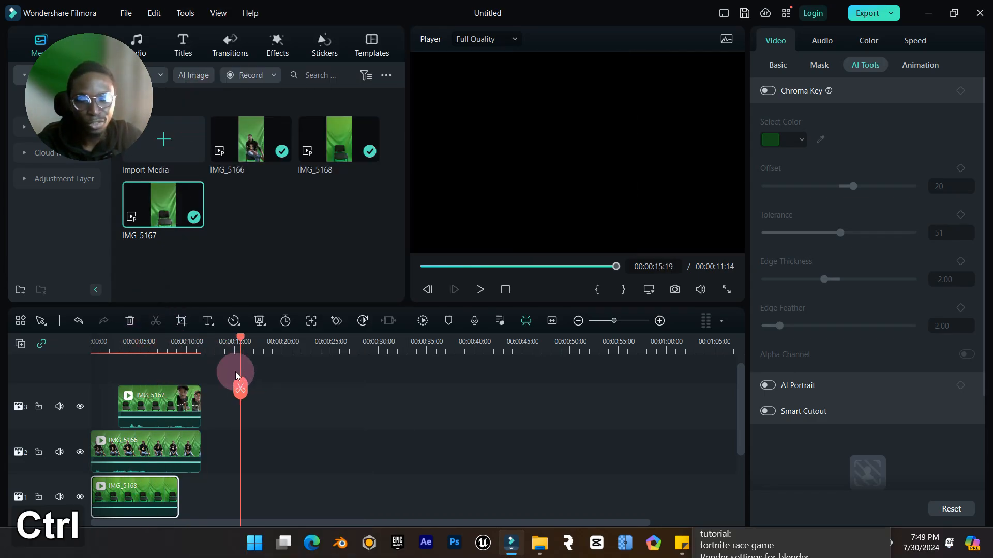
key("ctrl+v")
left_click_drag(260, 485, 198, 486)
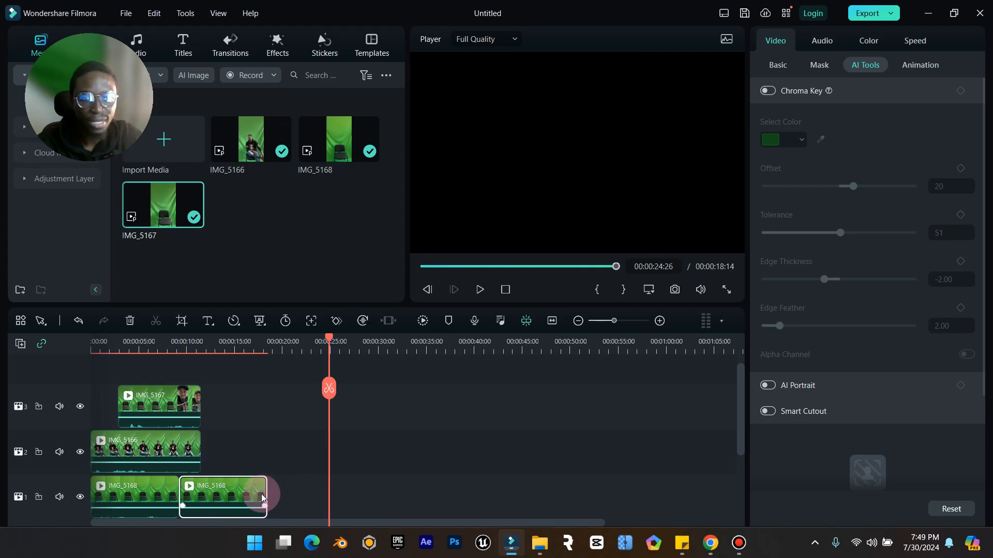
left_click_drag(262, 497, 199, 496)
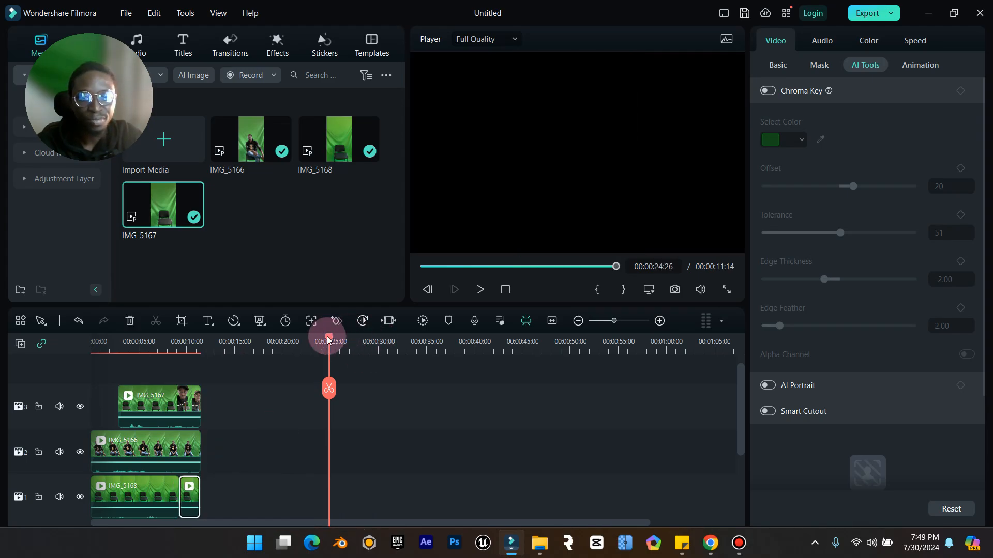
Play the composite from the start to check it with the extended background
left_click_drag(327, 339, 69, 361)
left_click(505, 288)
left_click(481, 289)
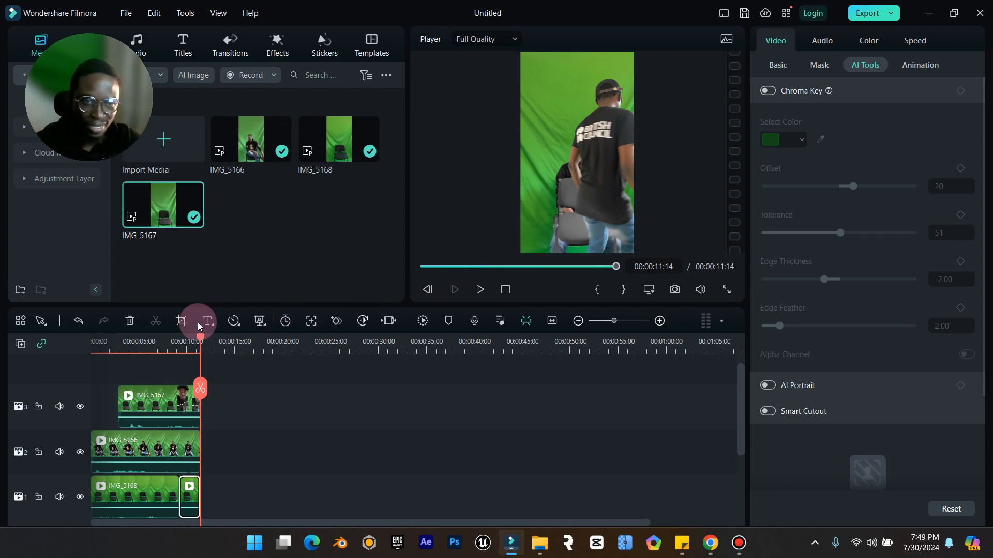
Hide video track 2 and select IMG_5167 with the playhead at 00:00:08:19
left_click_drag(201, 338, 130, 351)
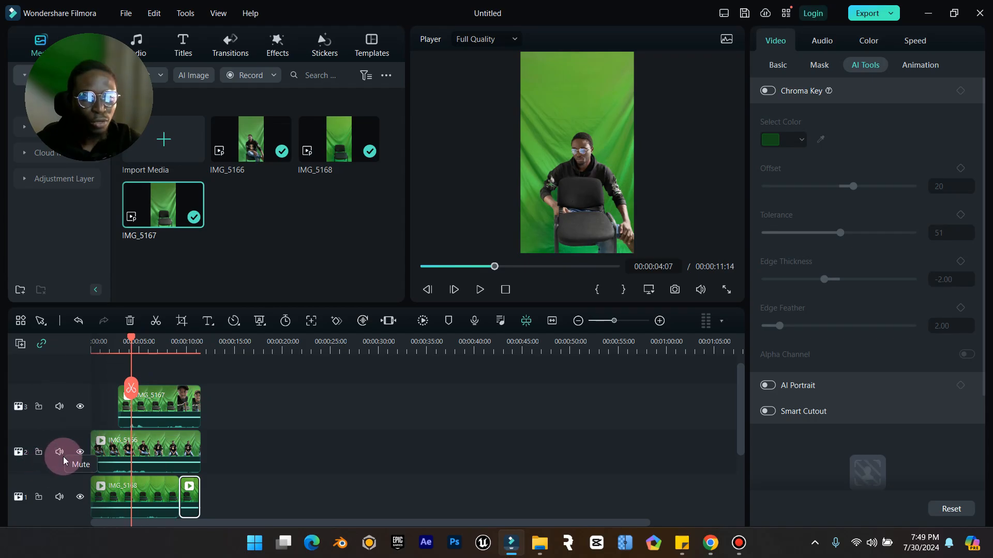
left_click(79, 452)
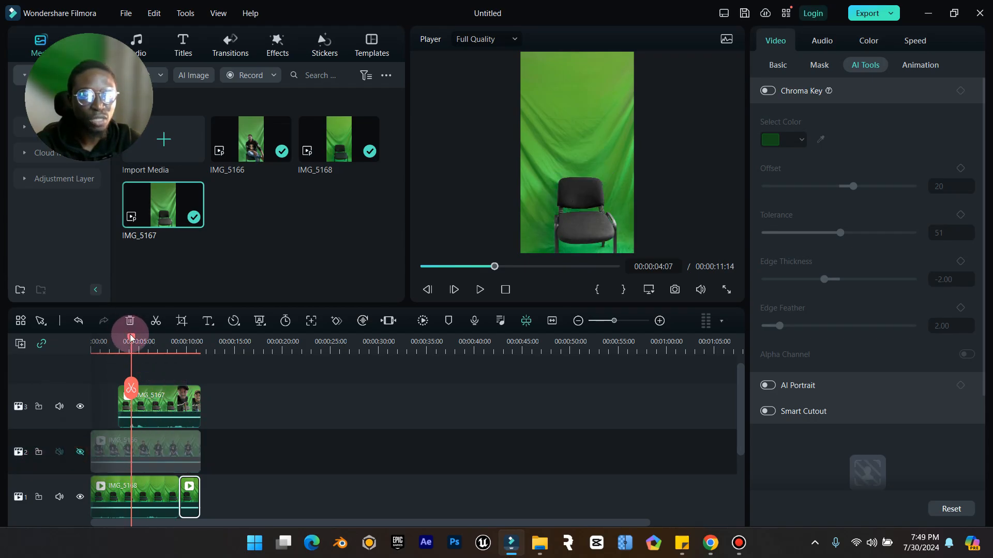
left_click_drag(131, 338, 173, 341)
left_click(183, 411)
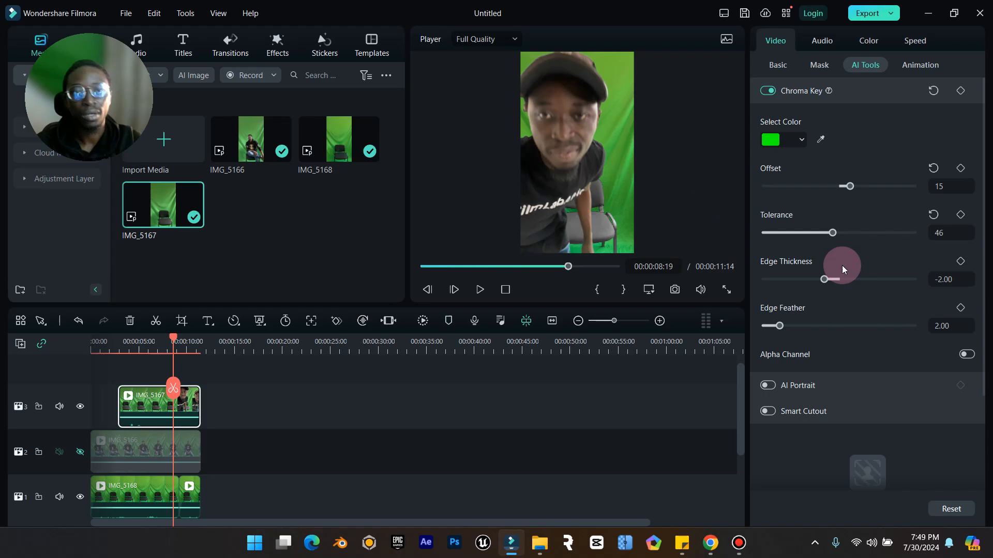
Enable Smart Cutout on IMG_5167 and open its cutout editor
scroll(845, 330, "down", 3)
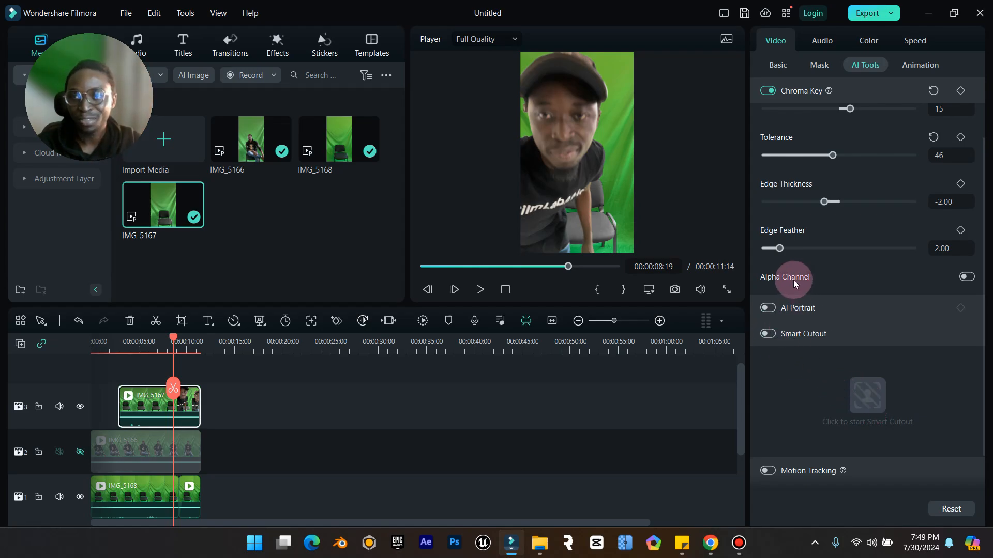
scroll(806, 232, "up", 3)
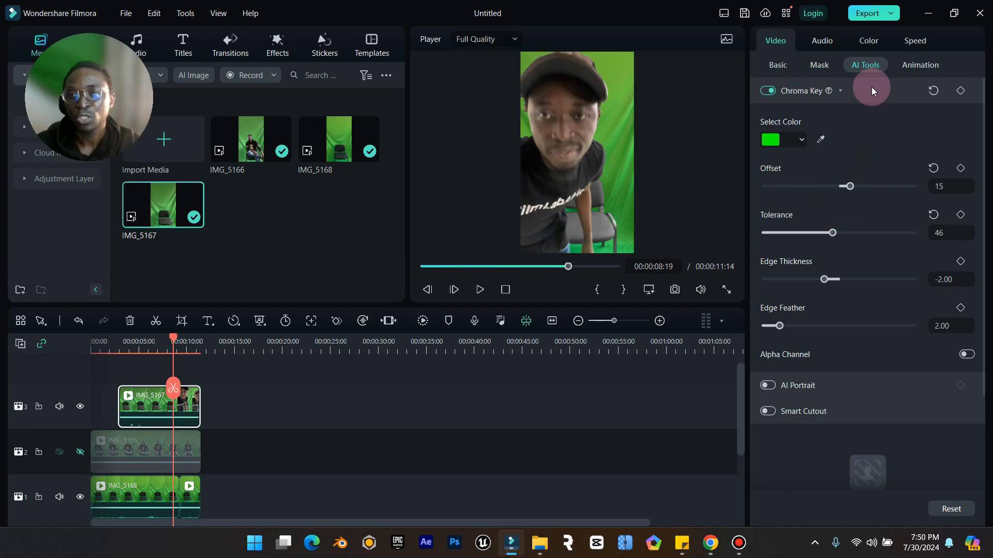
scroll(843, 165, "down", 4)
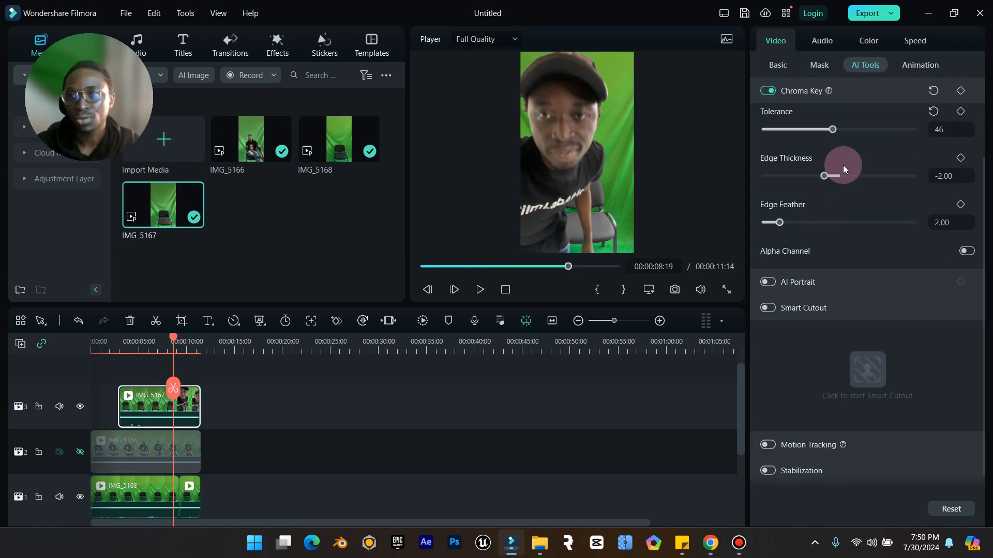
left_click(771, 292)
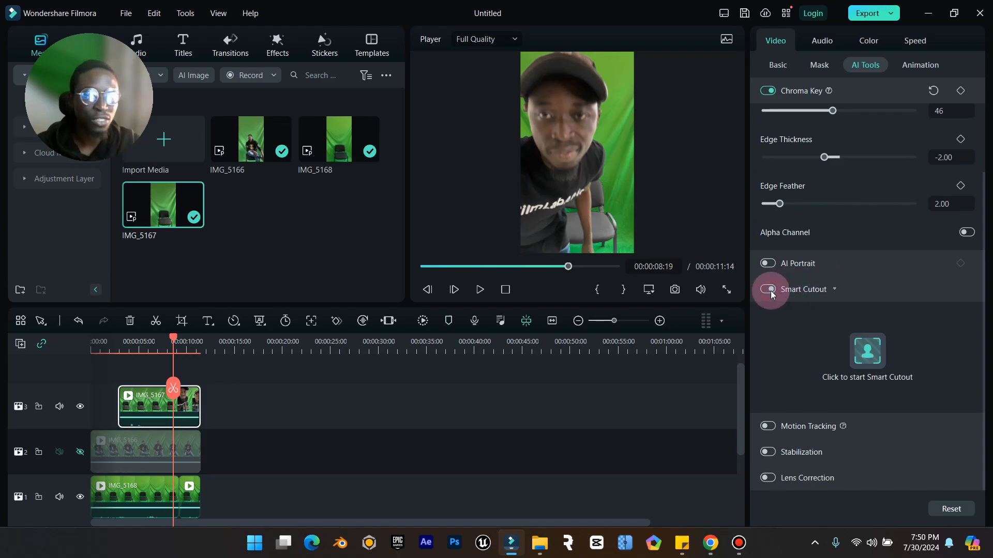
left_click(861, 352)
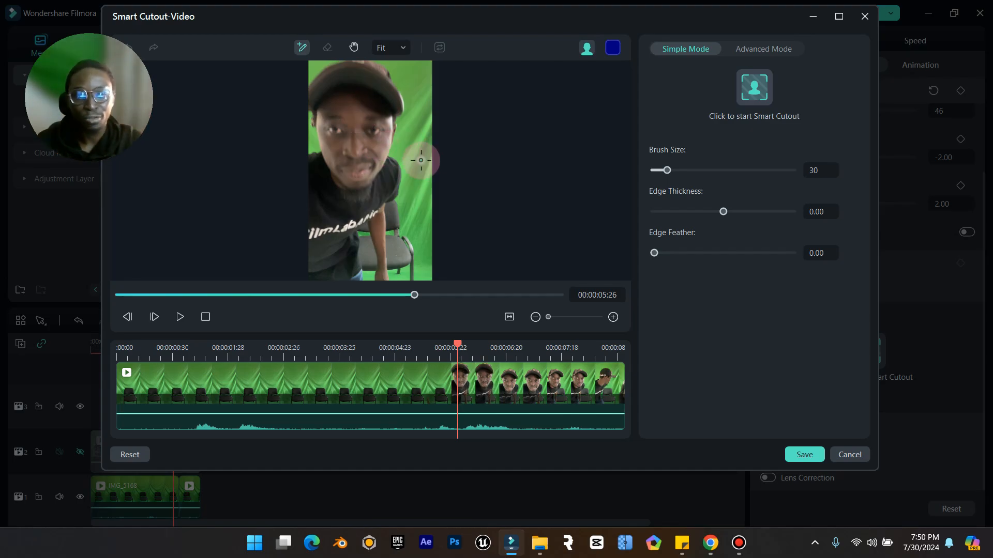
At 00:00:05:30 in the cutout editor, paint over the man's face and shoulder with the Smart Brush at size 30
left_click_drag(411, 344, 283, 335)
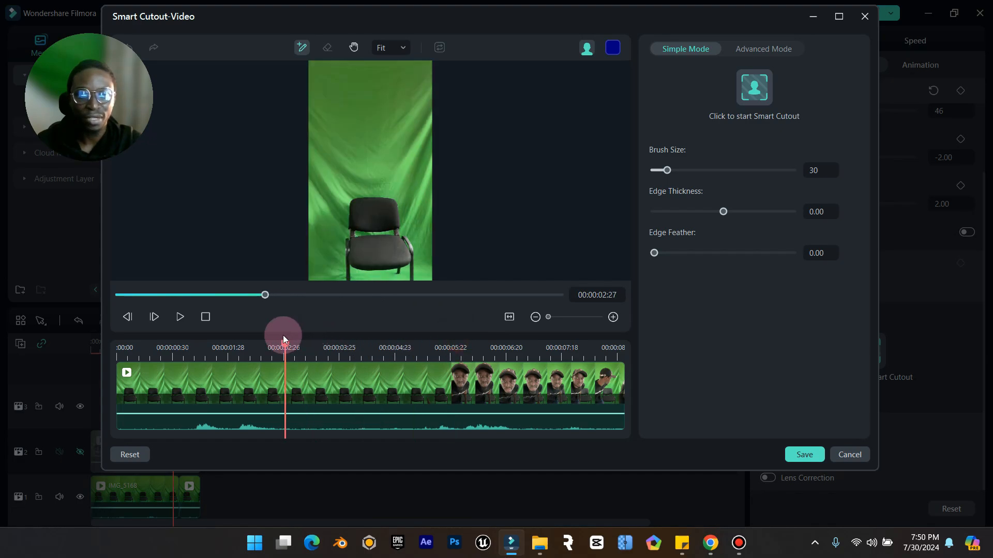
left_click_drag(436, 361, 485, 365)
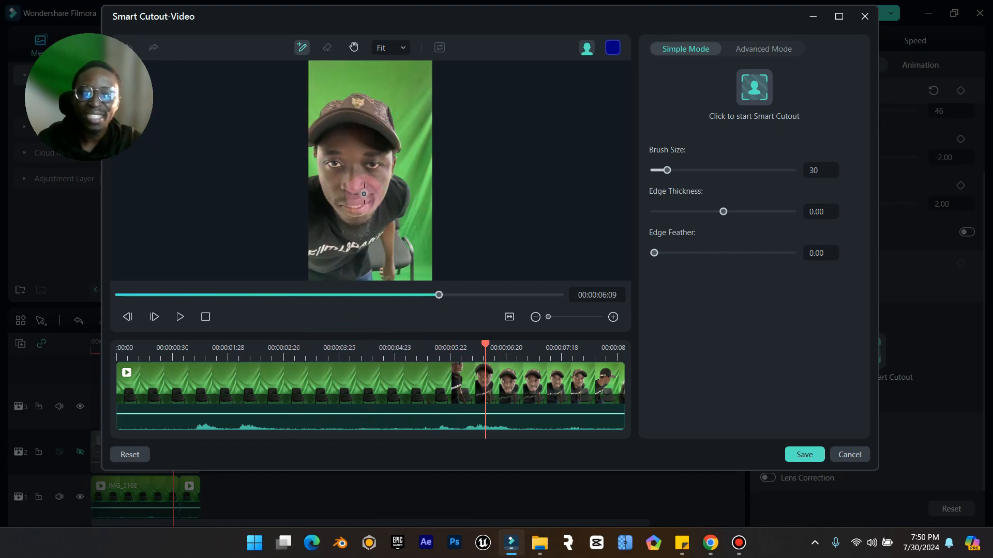
left_click_drag(485, 344, 466, 351)
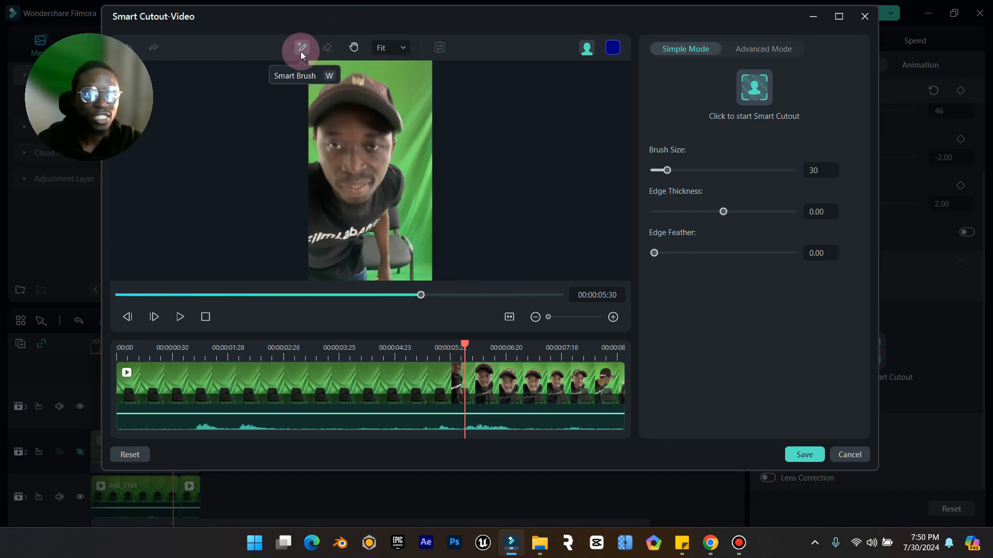
mouse_move(356, 129)
left_mouse_down()
mouse_move(349, 153)
mouse_move(366, 134)
mouse_move(360, 150)
mouse_move(313, 204)
mouse_move(324, 186)
left_mouse_up()
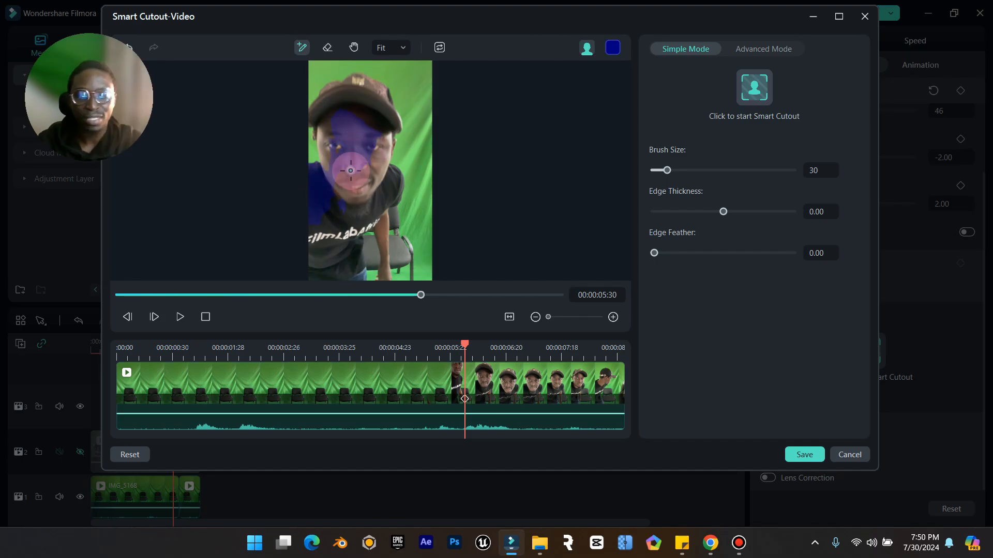
Set the Smart Brush size to 61 and paint over the man's shirt, the rest of his face and his cap
left_click_drag(667, 170, 682, 170)
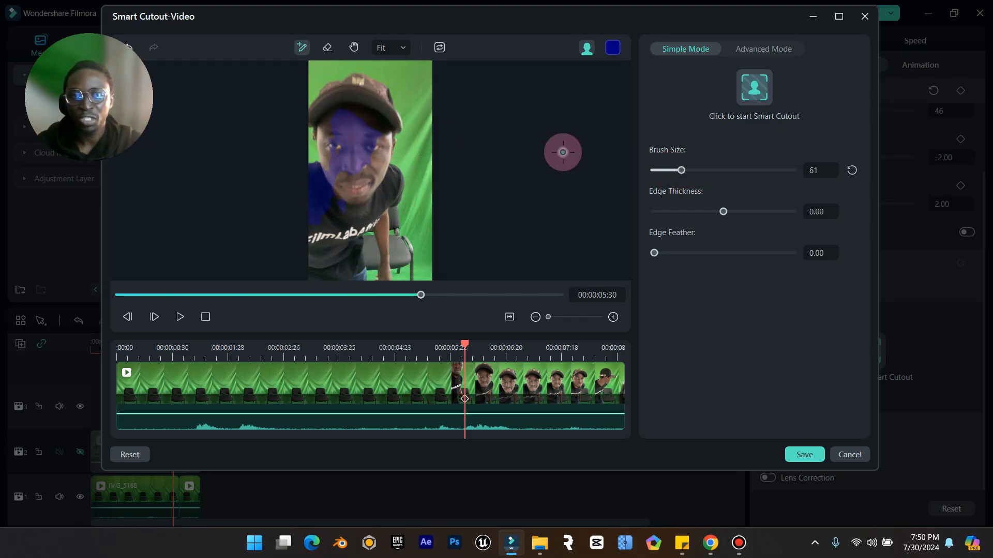
left_click_drag(338, 213, 318, 272)
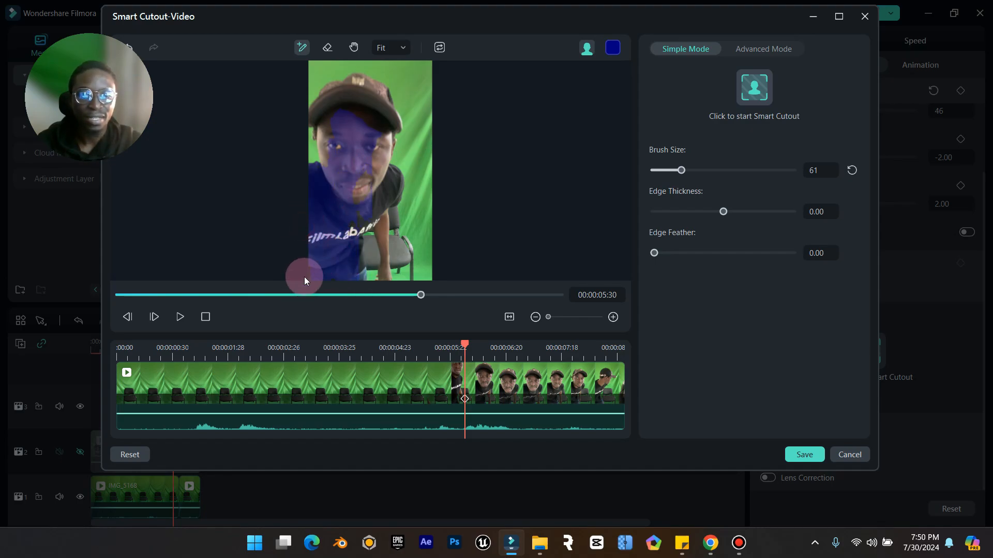
left_click_drag(348, 244, 354, 295)
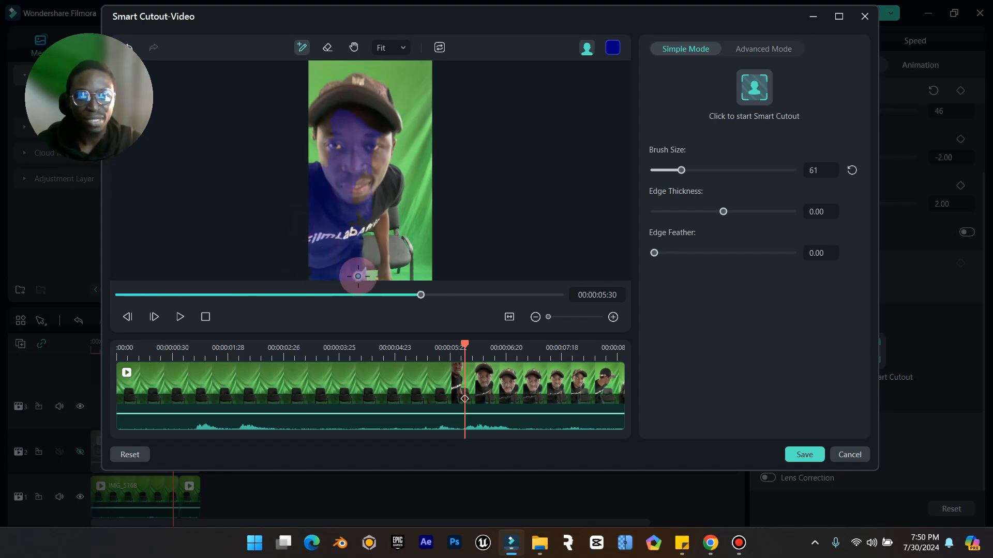
mouse_move(349, 175)
left_mouse_down()
mouse_move(343, 93)
mouse_move(334, 98)
mouse_move(367, 85)
mouse_move(321, 102)
left_mouse_up()
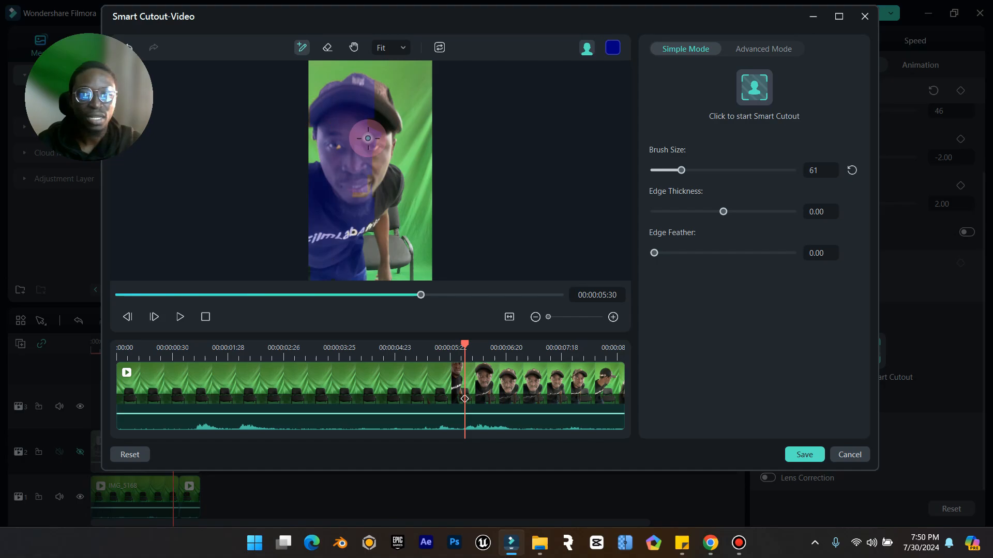
mouse_move(380, 128)
left_mouse_down()
mouse_move(368, 180)
mouse_move(384, 87)
left_mouse_up()
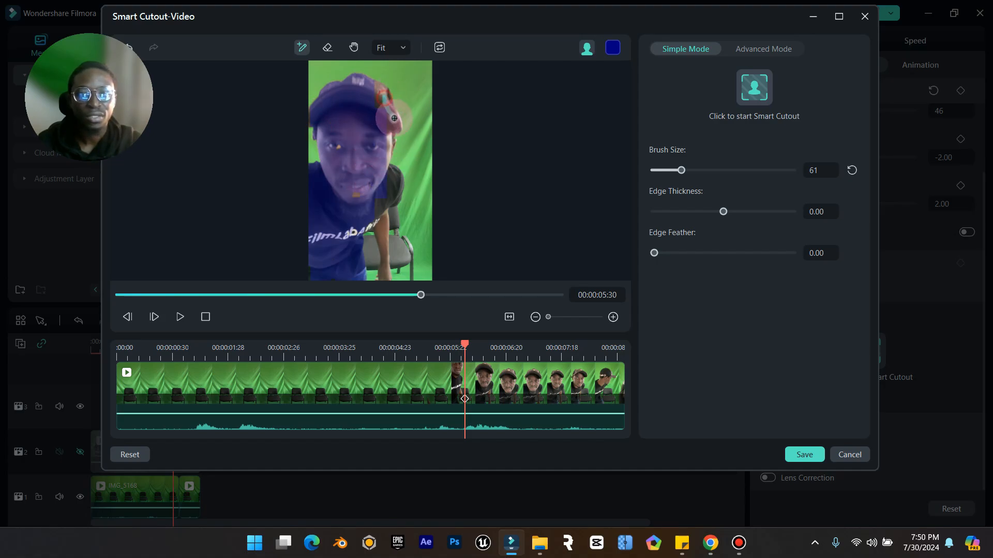
left_click_drag(396, 175, 397, 180)
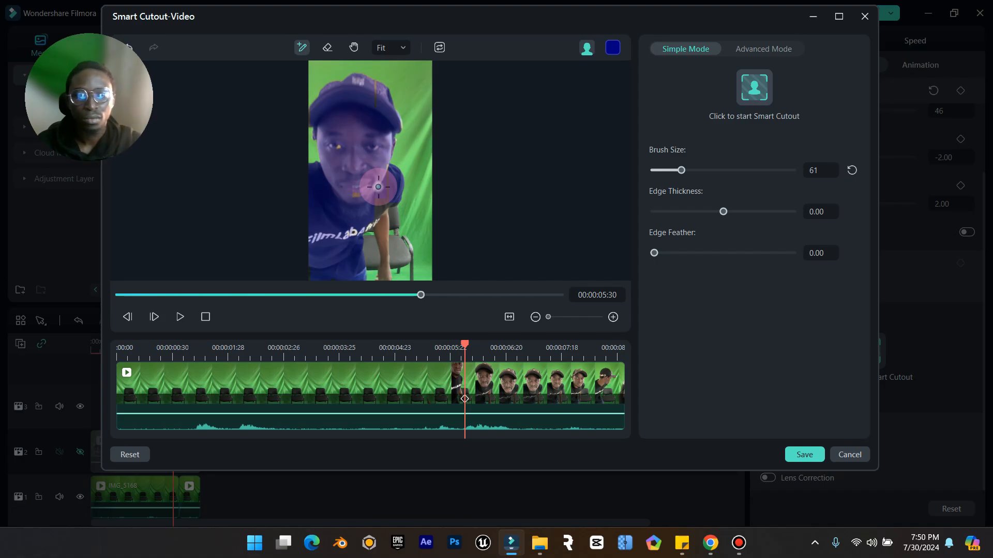
Reduce the Smart Brush size to 42 and paint the remaining gaps on the face and the arm in front of the chair
left_click(672, 170)
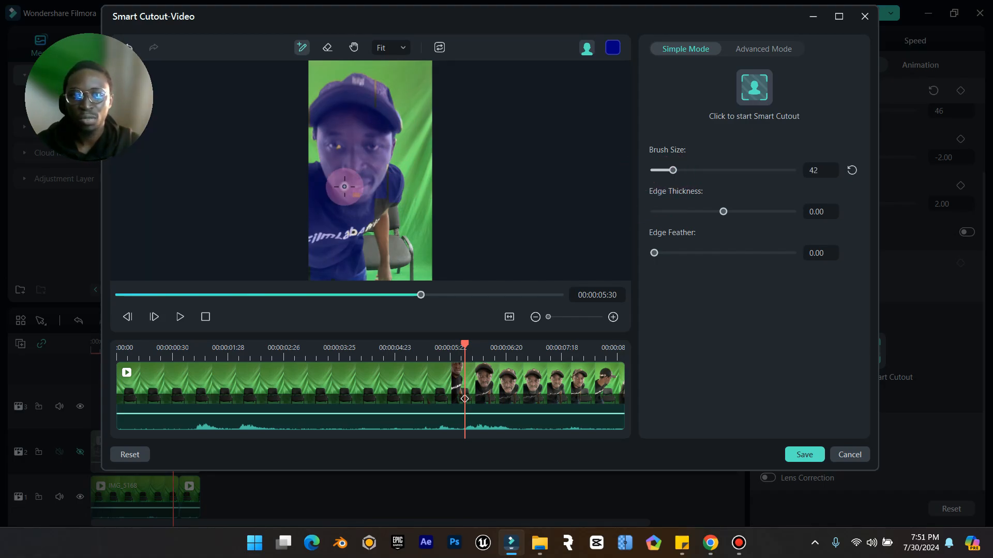
mouse_move(344, 186)
left_mouse_down()
mouse_move(366, 196)
mouse_move(339, 141)
mouse_move(354, 180)
left_mouse_up()
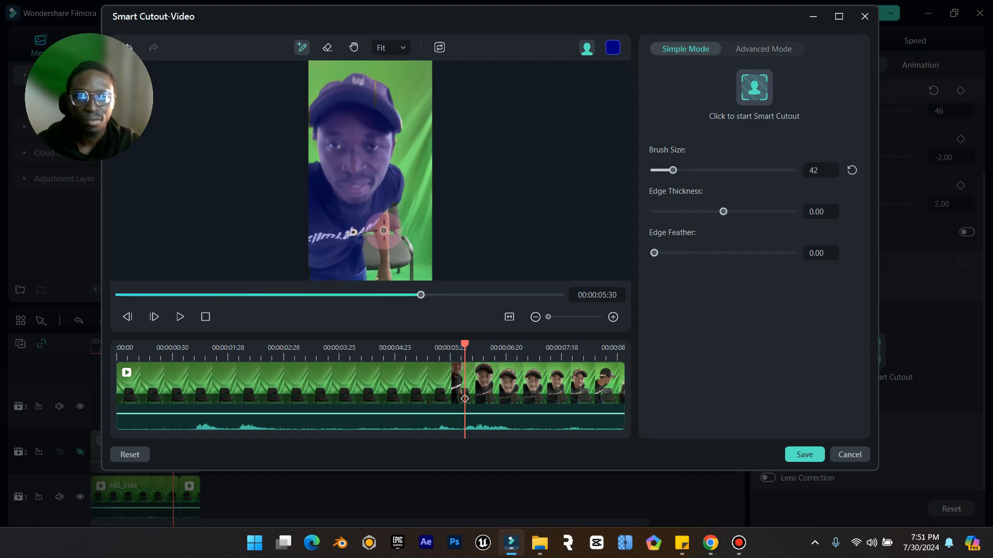
scroll(389, 230, "down", 1)
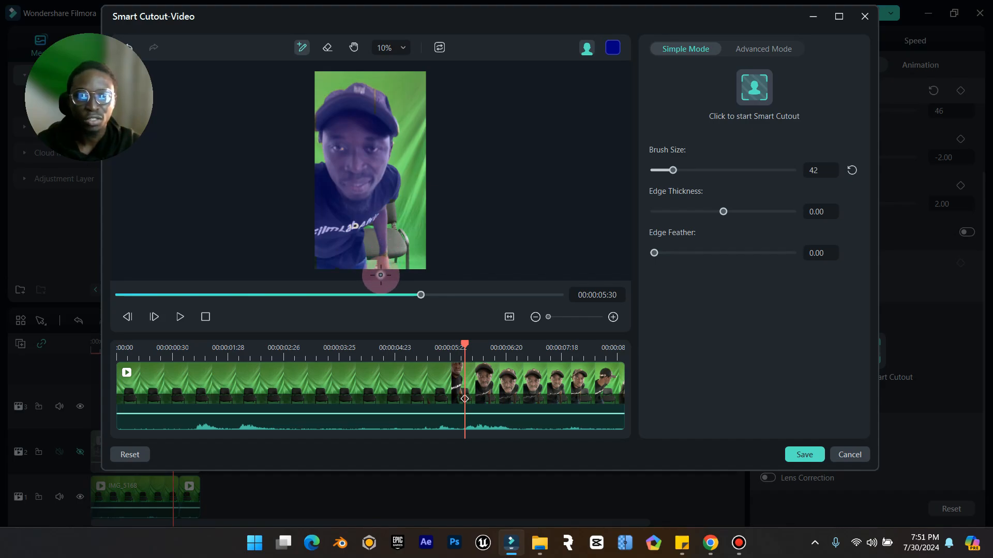
scroll(386, 273, "up", 2)
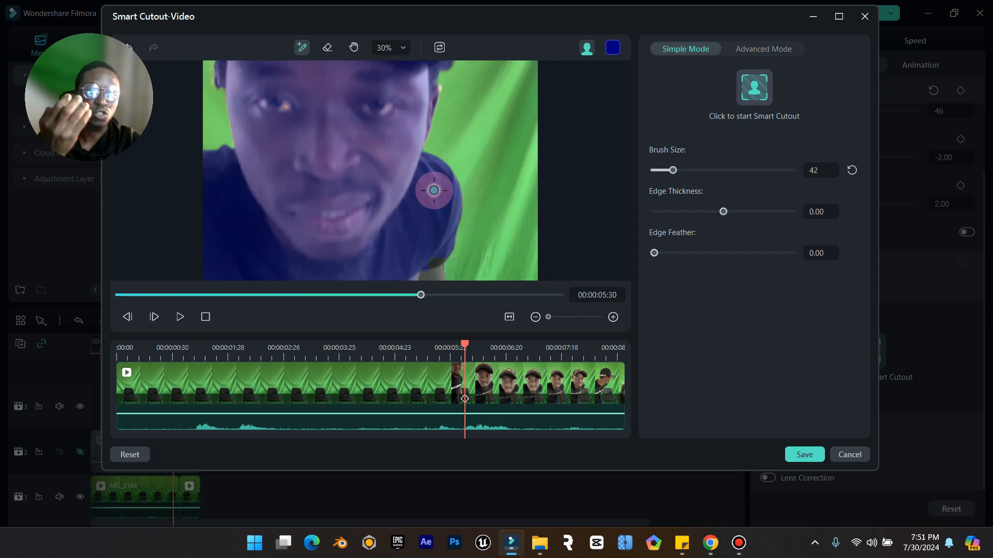
left_click_drag(427, 186, 460, 49)
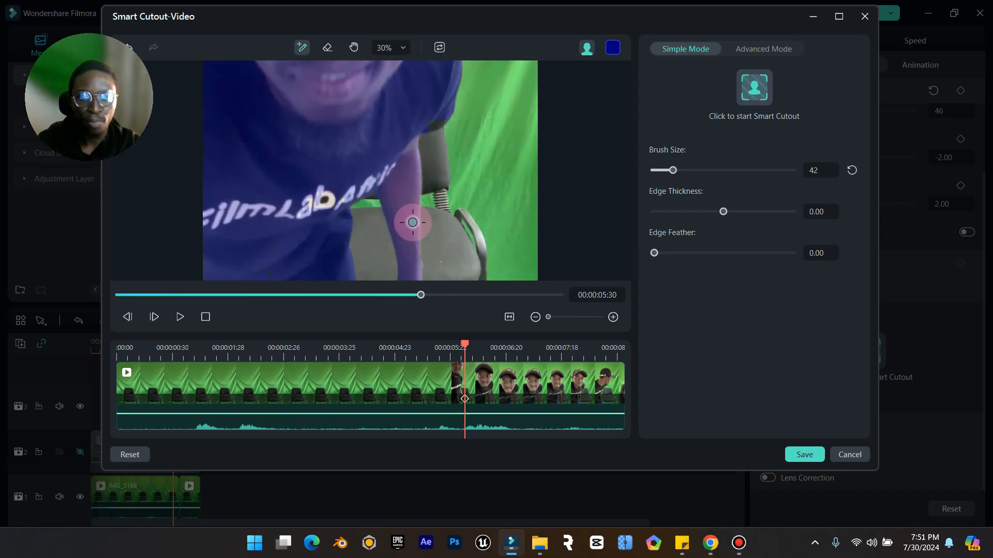
left_click_drag(412, 219, 421, 116)
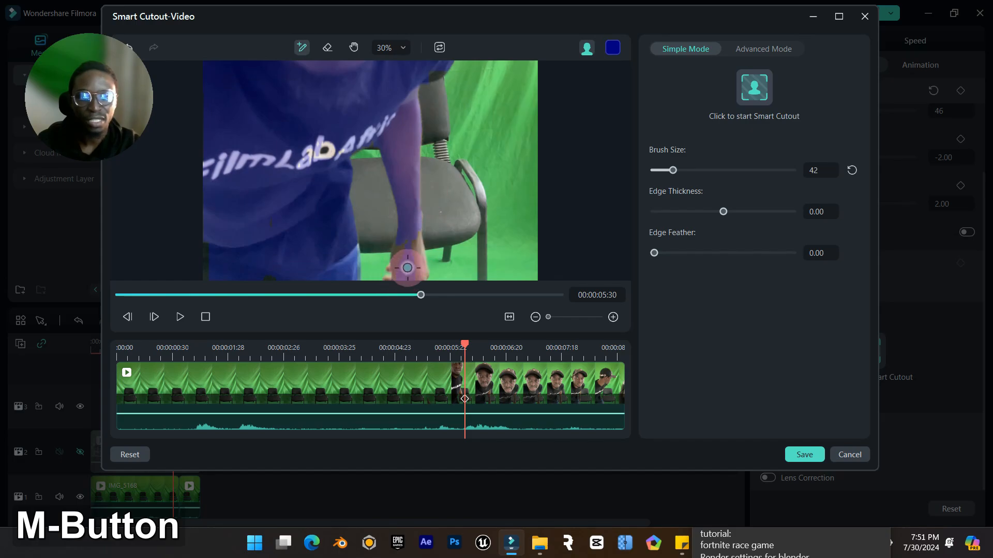
Paint over the unmasked shirt lettering with the Smart Brush at size 42
scroll(406, 267, "up", 2)
left_click_drag(423, 274, 436, 128)
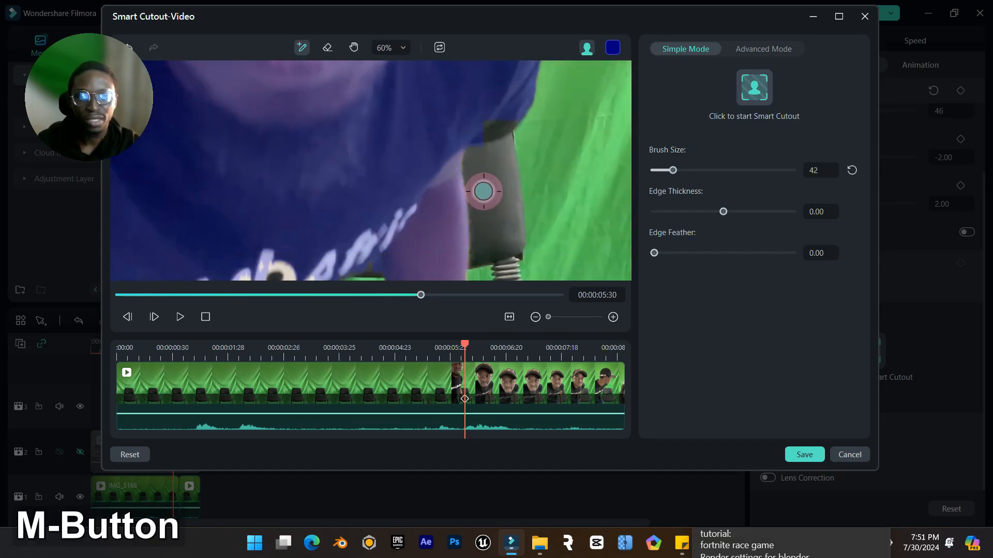
scroll(504, 152, "up", 1)
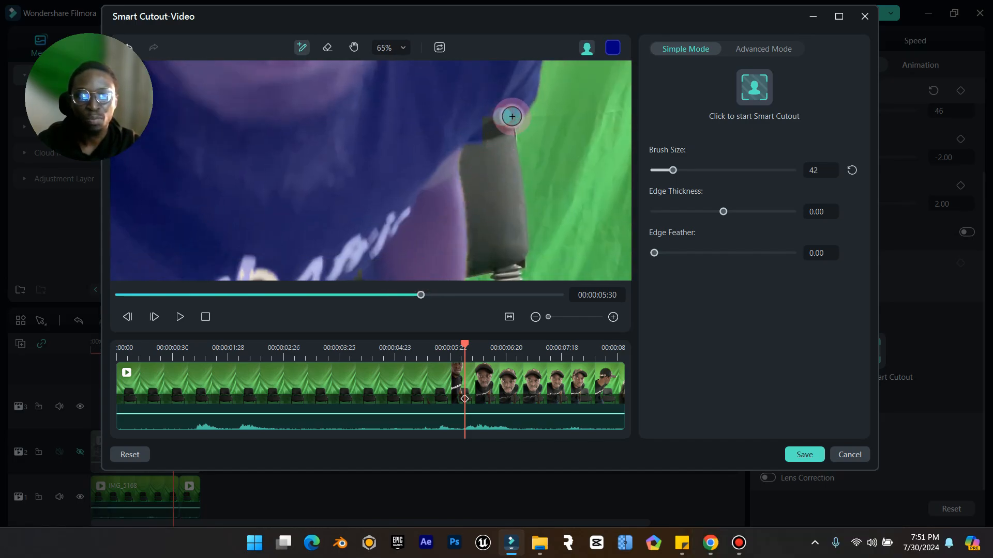
scroll(422, 225, "down", 1)
left_click_drag(423, 225, 412, 70)
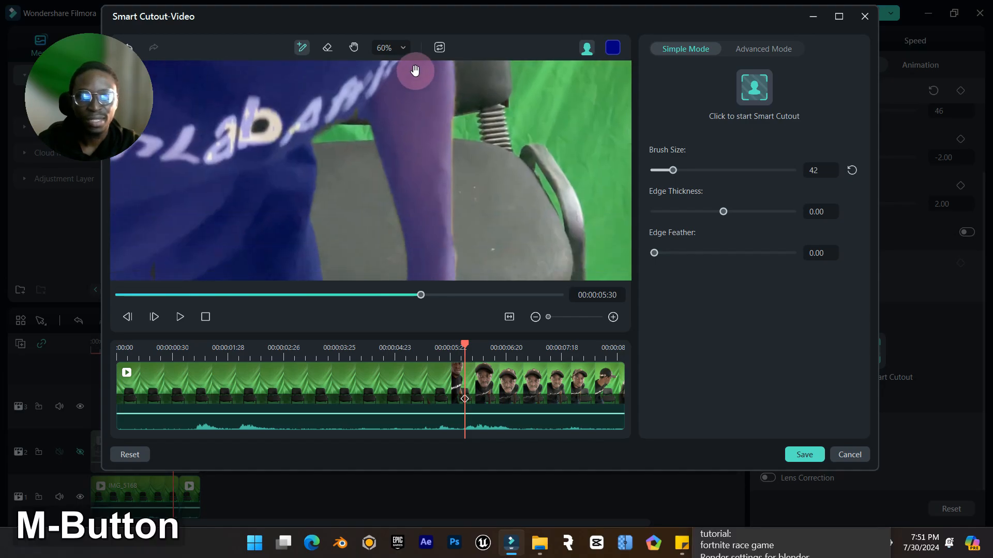
left_click_drag(243, 108, 220, 163)
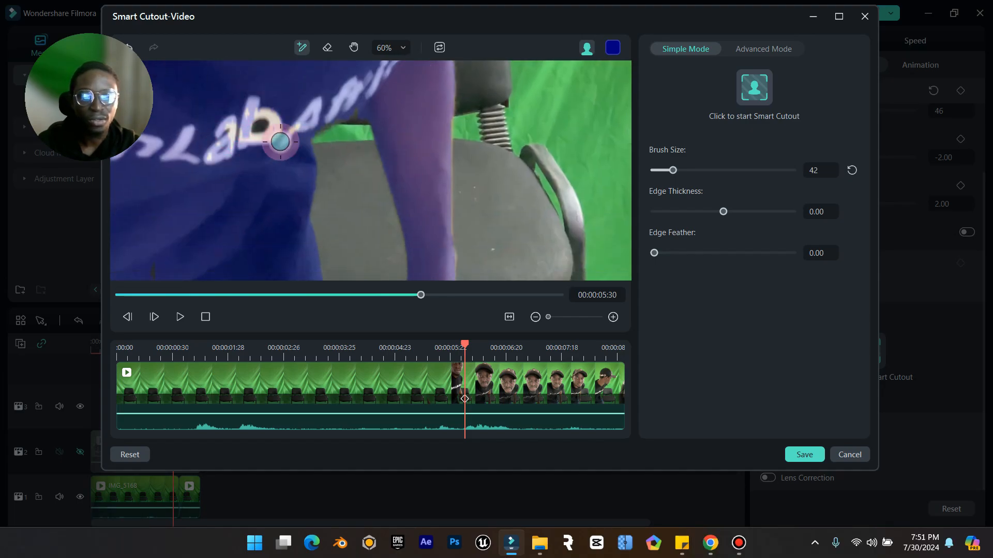
Paint over the man's unmasked wrist, hand and fingers in front of the chair with the Smart Brush
middle_click(433, 177)
left_click_drag(432, 177, 410, 119)
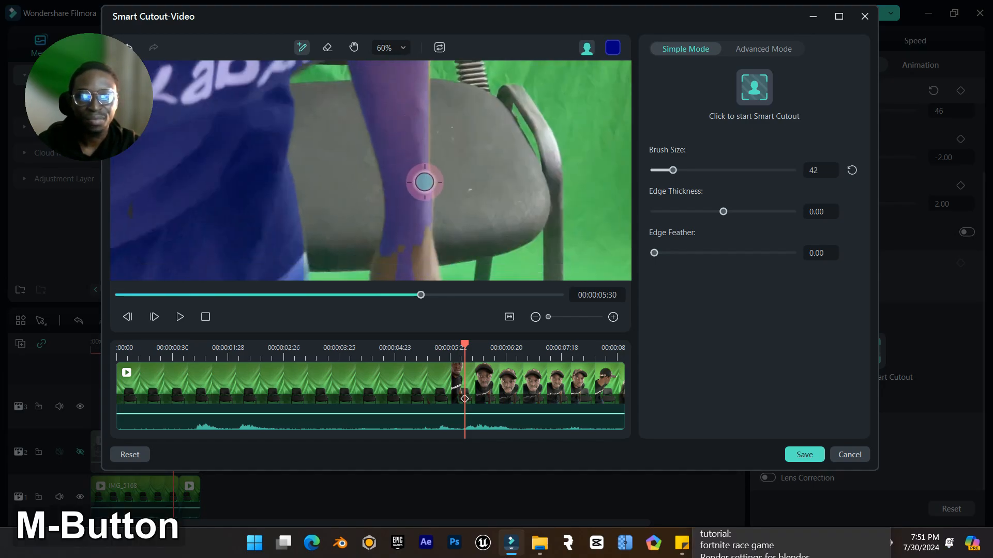
mouse_move(403, 213)
left_mouse_down()
mouse_move(396, 165)
mouse_move(397, 246)
mouse_move(378, 253)
mouse_move(418, 251)
mouse_move(412, 270)
left_mouse_up()
middle_click(388, 250)
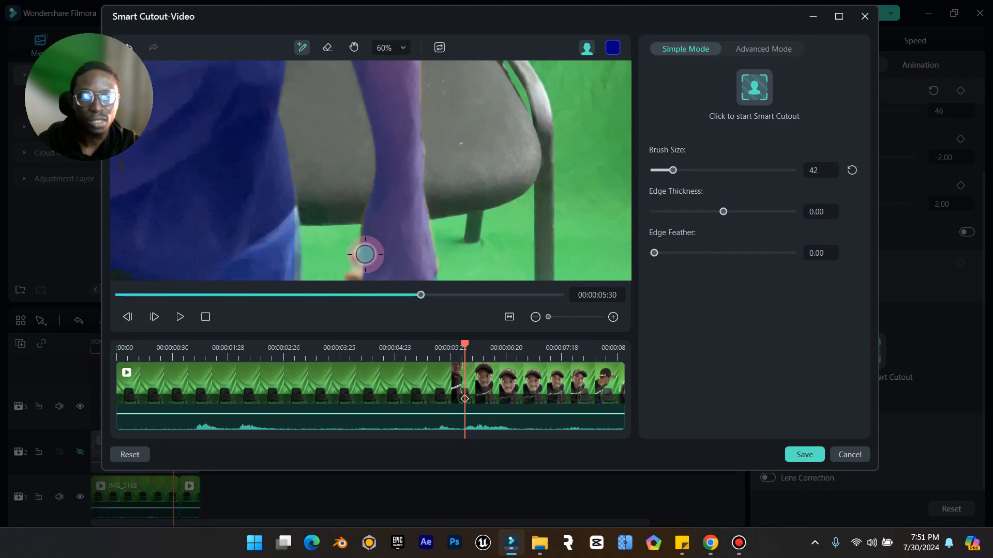
middle_click(381, 222)
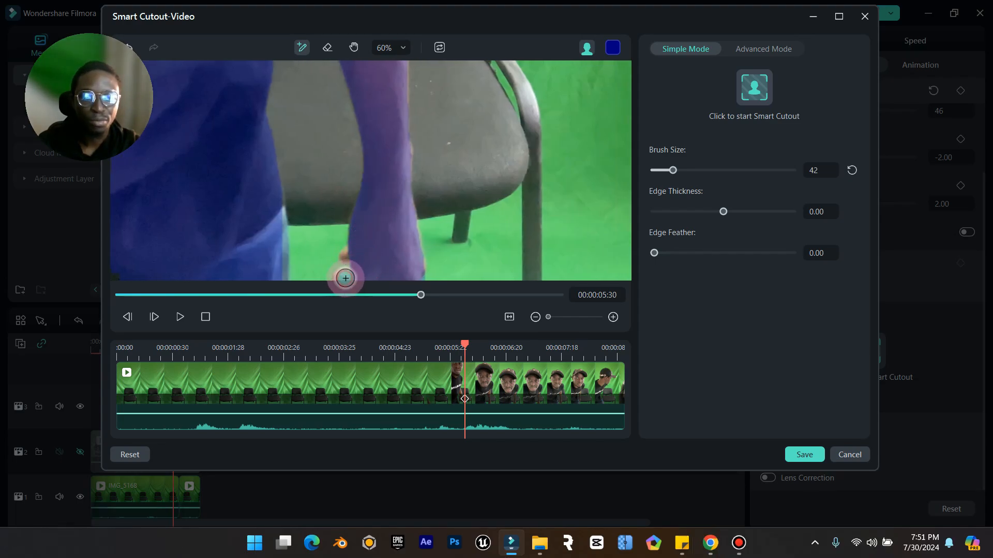
left_click_drag(345, 278, 362, 277)
left_click(353, 263)
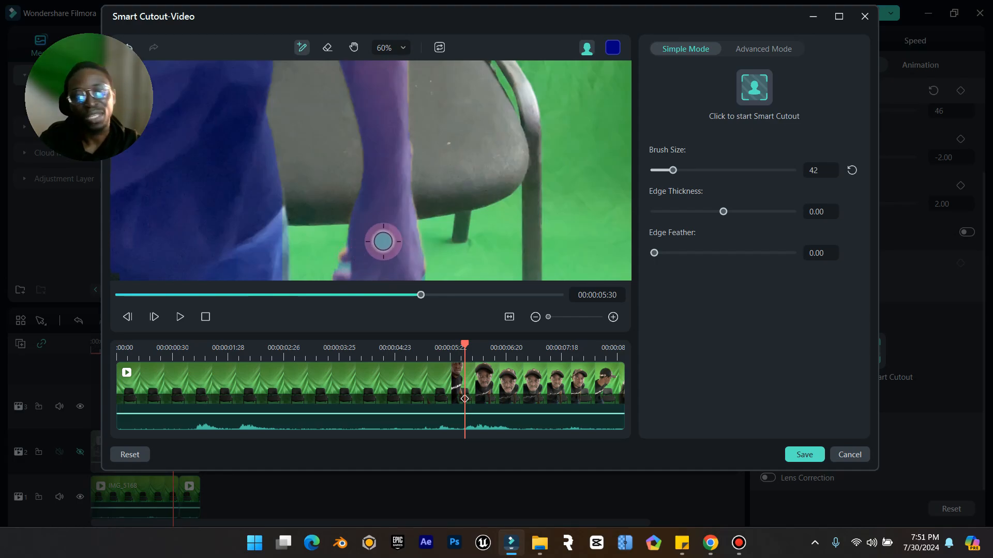
In Advanced Mode, process the cutout forward to the clip's end and backward to its start from 00:00:05:30, and save it
scroll(386, 240, "down", 1)
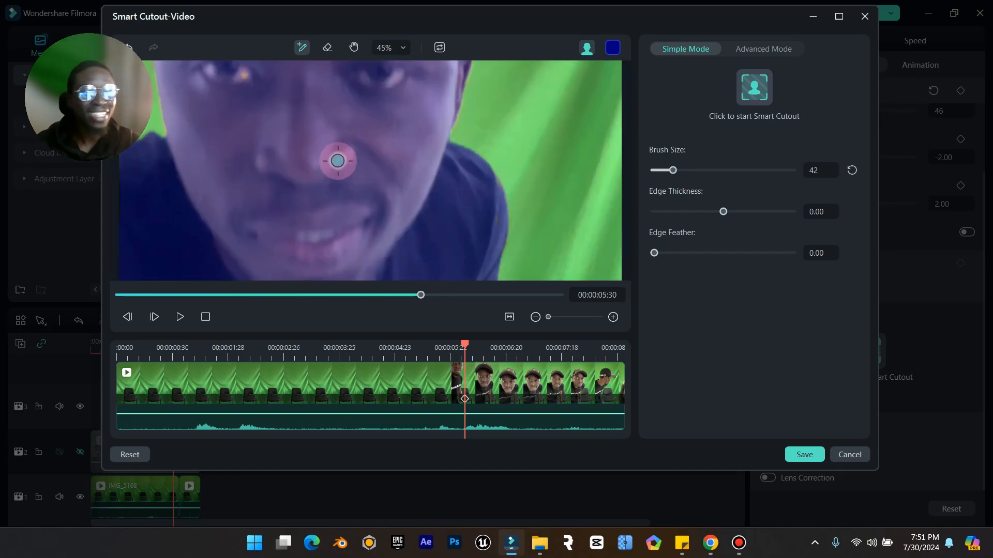
scroll(328, 155, "down", 1)
scroll(315, 122, "up", 2)
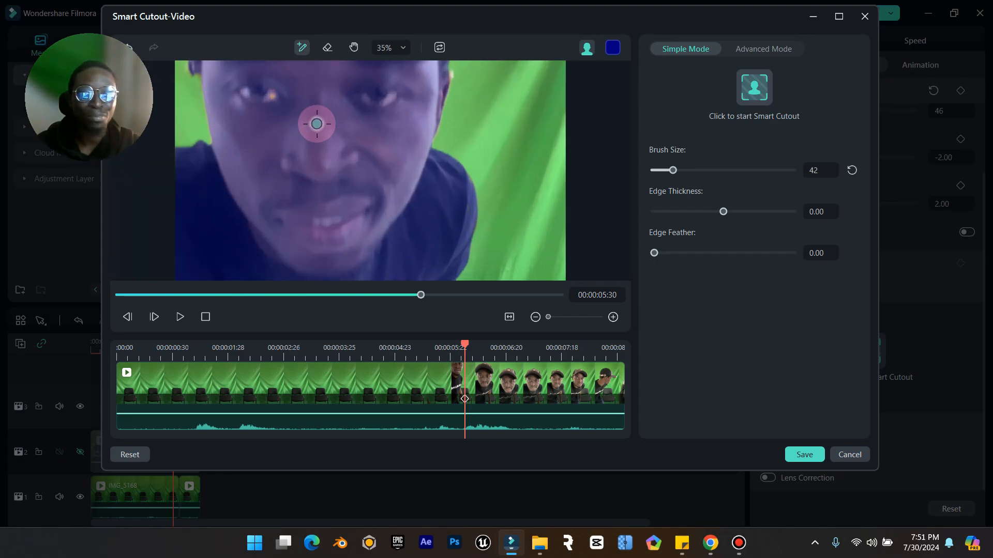
scroll(317, 123, "down", 3)
left_click_drag(356, 96, 356, 192)
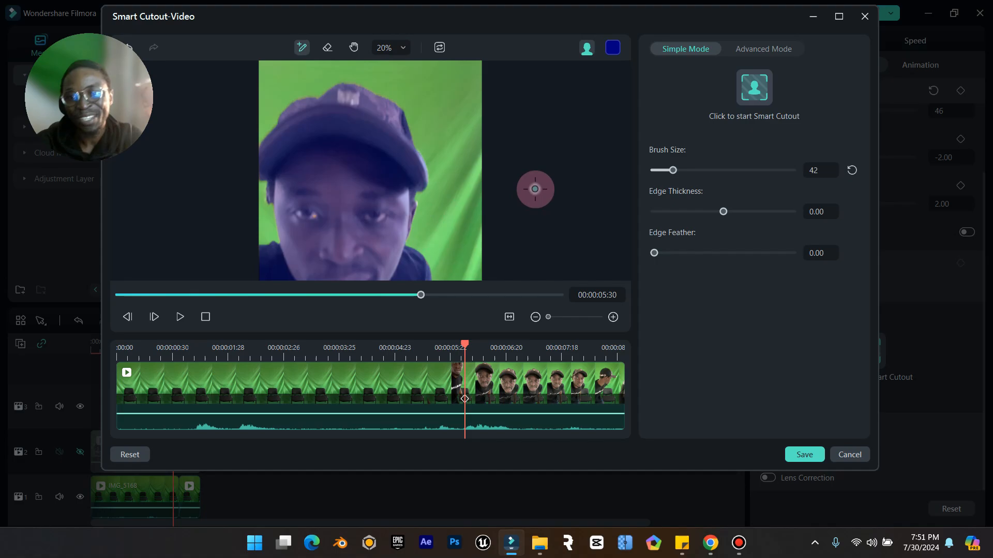
scroll(376, 185, "down", 1)
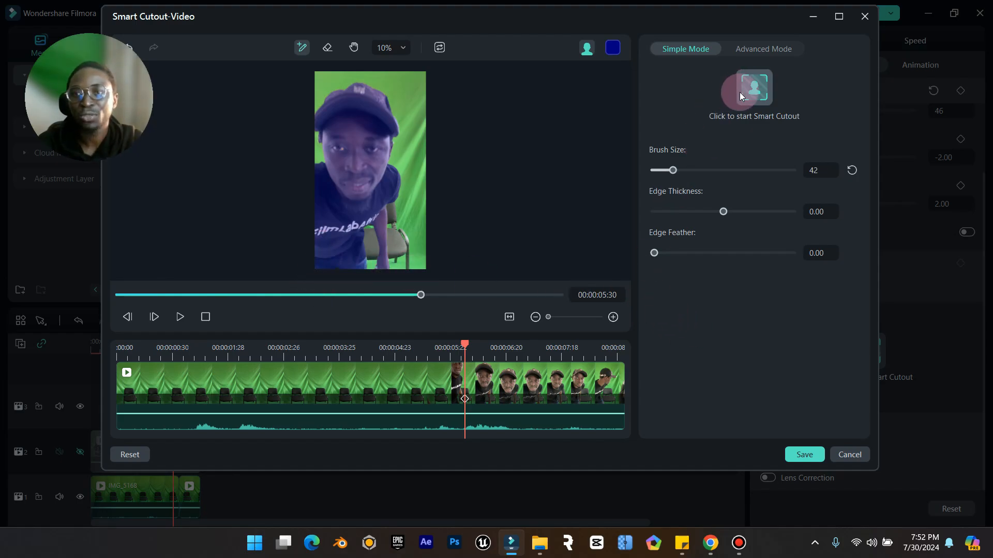
left_click(781, 52)
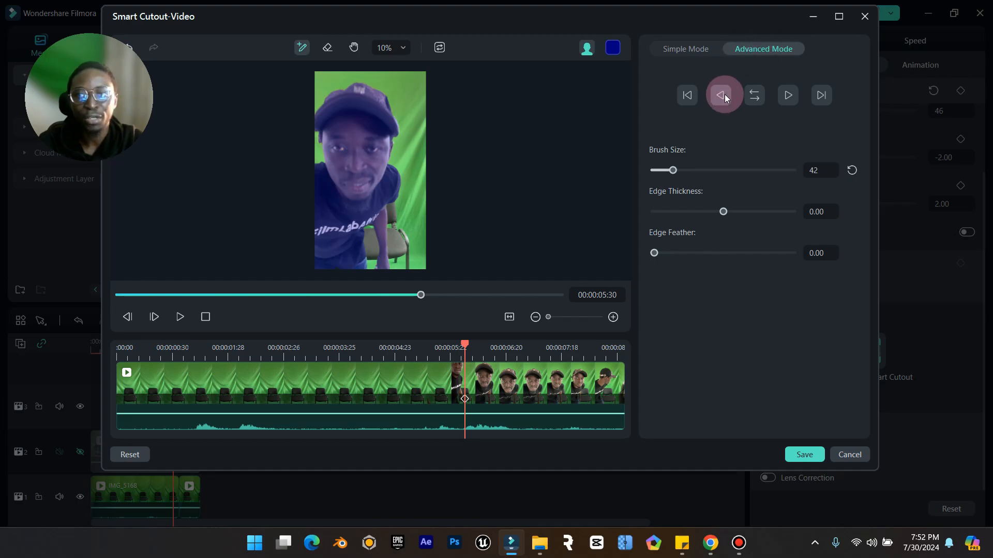
left_click(787, 95)
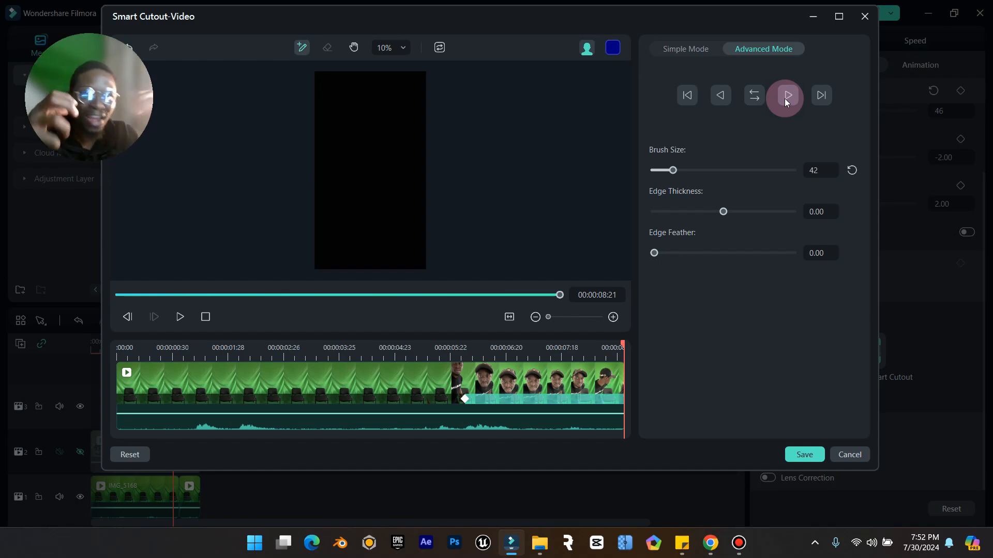
left_click(719, 98)
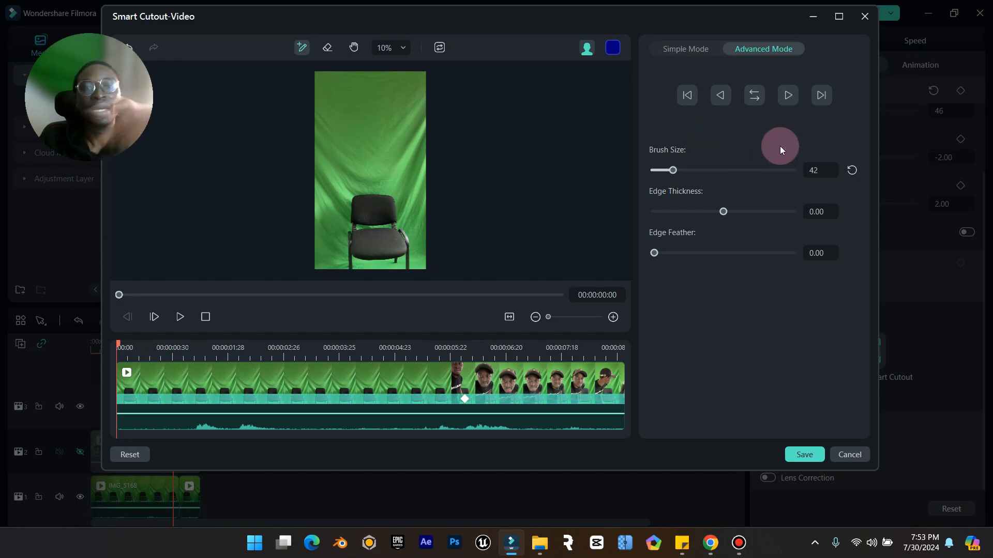
left_click(806, 457)
left_click(603, 229)
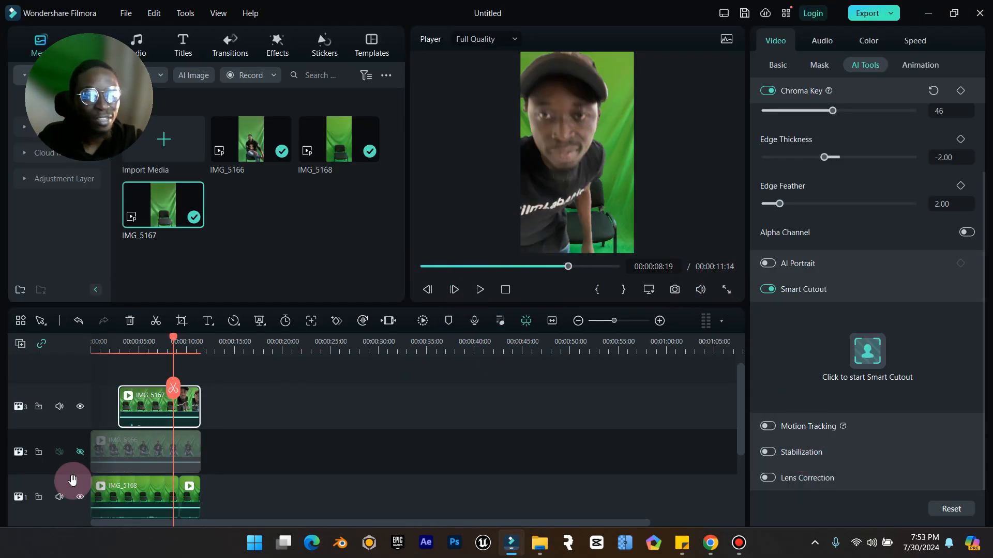
Hide the IMG_5168 track to check the cutout alone, and restore the visibility of the IMG_5168 and IMG_5166 tracks
left_click(80, 497)
left_click(618, 98)
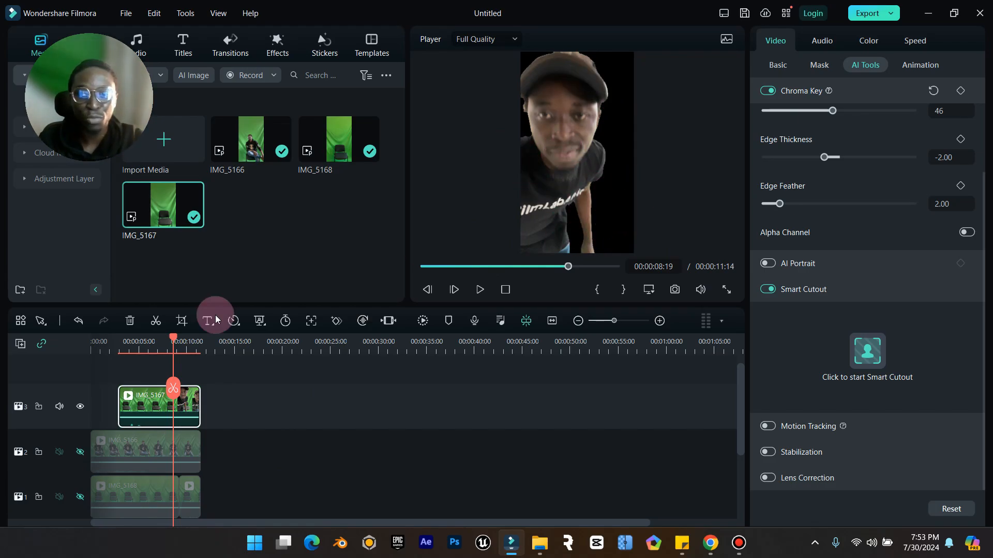
left_click(80, 497)
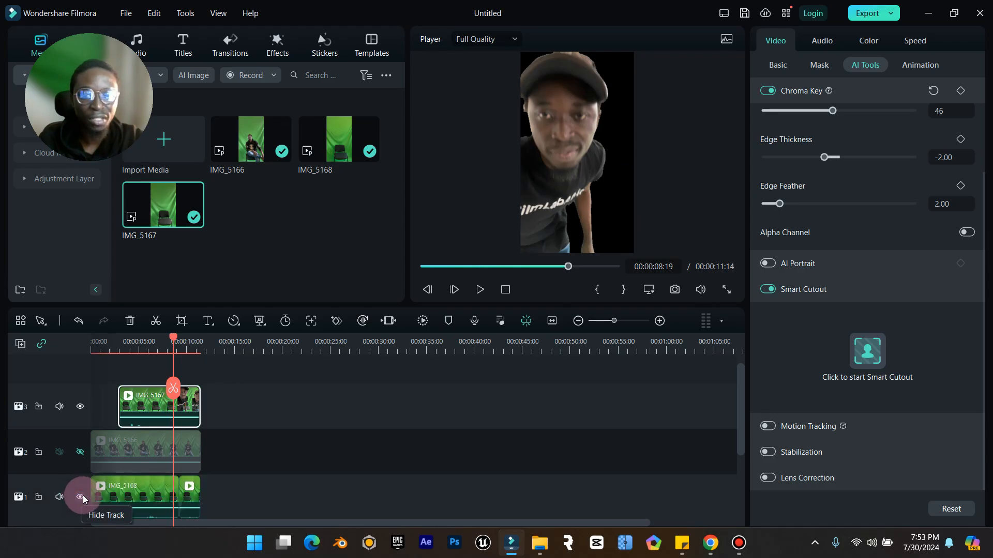
left_click(80, 454)
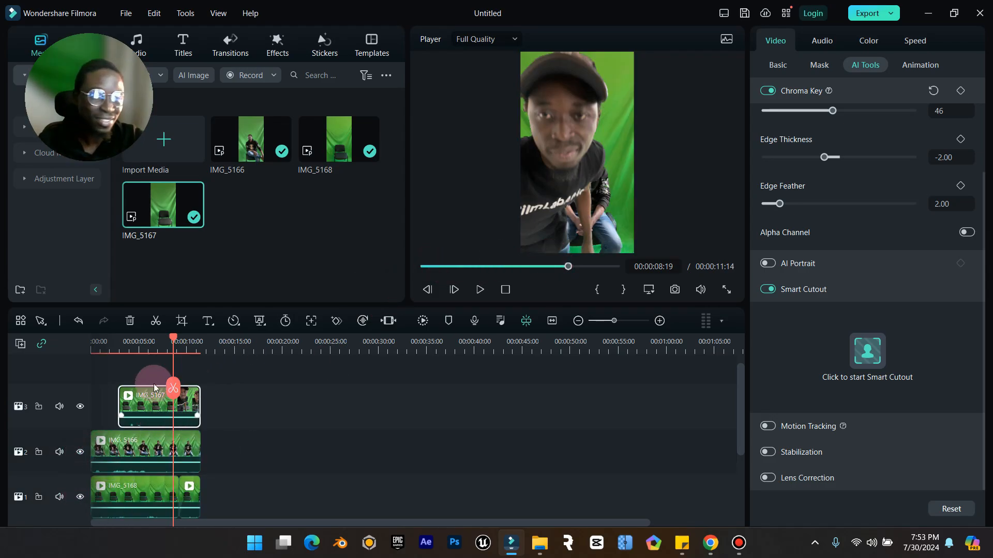
Play the composite from the beginning to review how the three clips combine
left_click_drag(173, 340, 77, 338)
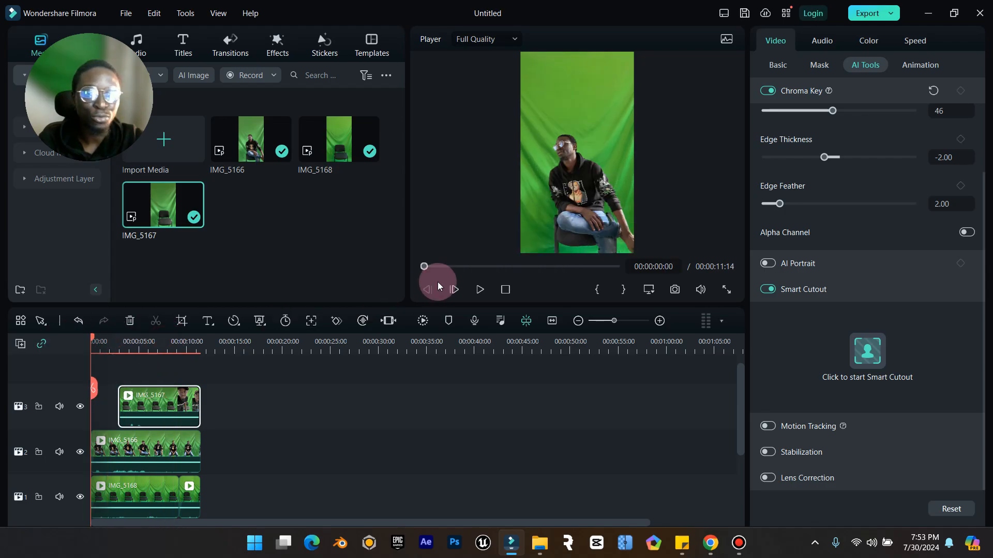
left_click(474, 293)
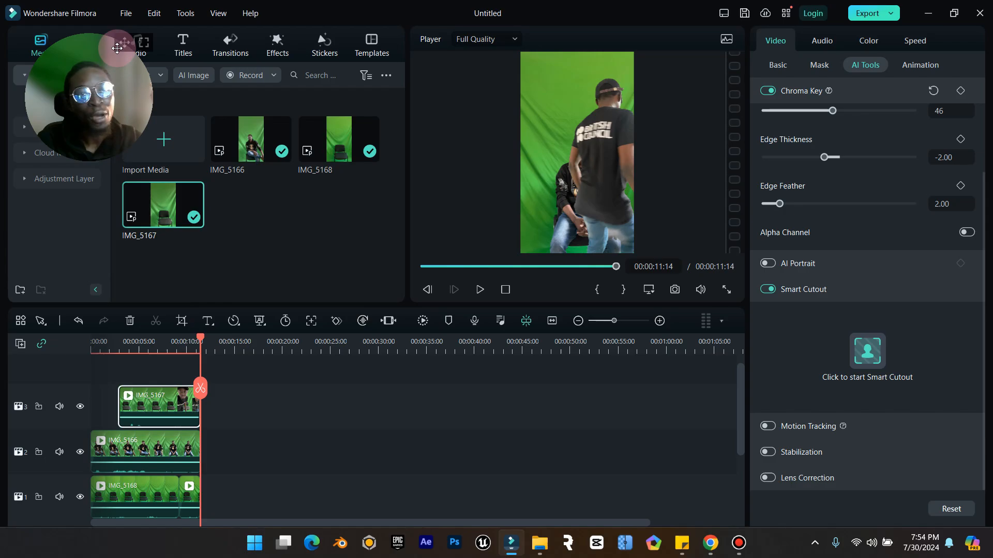
left_click_drag(117, 48, 910, 326)
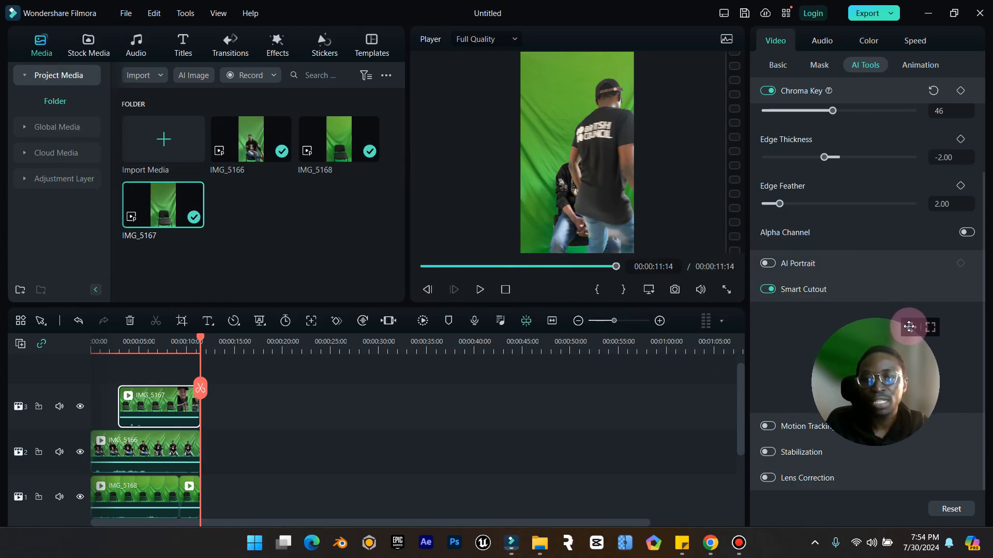
With the playhead at 00:00:01:07, add the downloaded Dead Army effect on a new track above all the clips
scroll(166, 353, "up", 2)
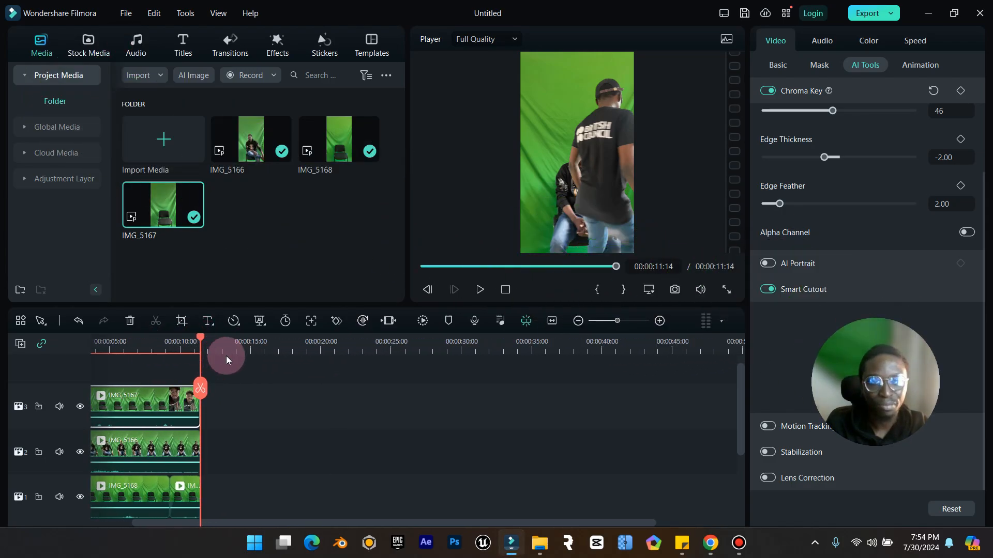
left_click_drag(310, 523, 105, 362)
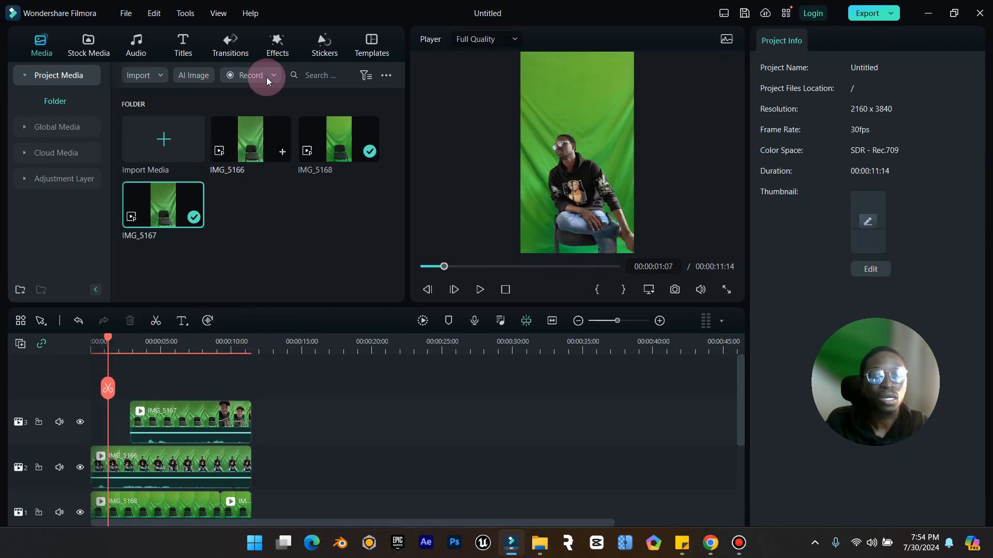
left_click(277, 41)
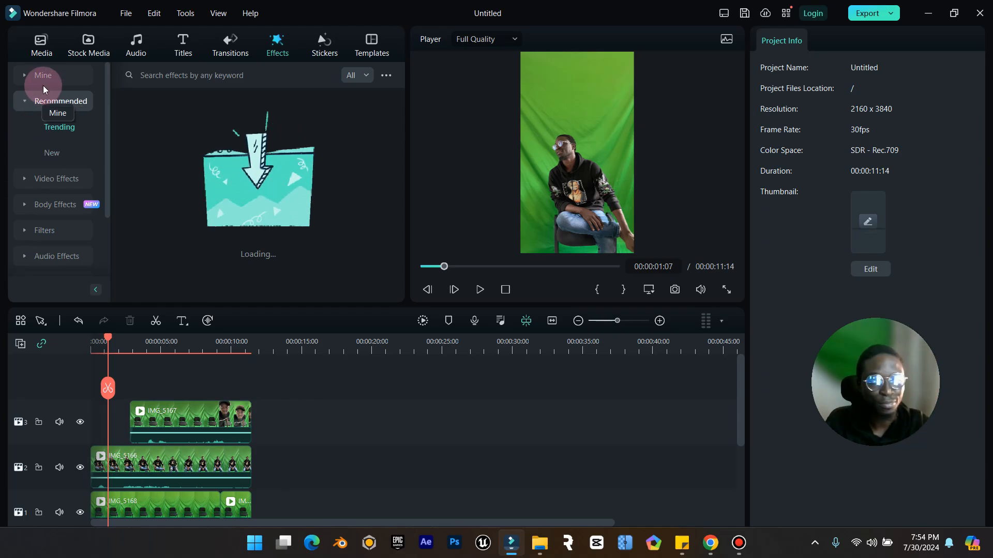
left_click(43, 85)
left_click(67, 129)
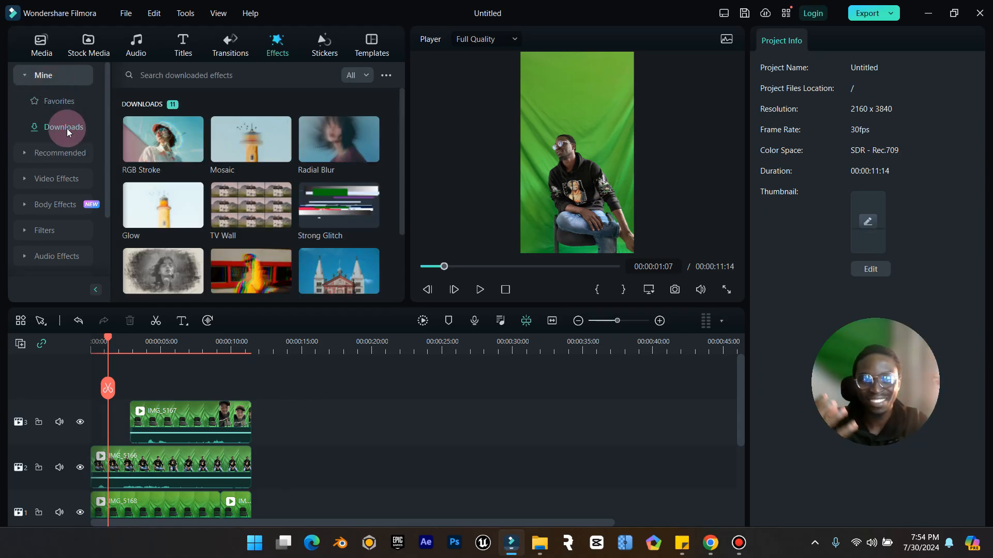
scroll(315, 231, "down", 5)
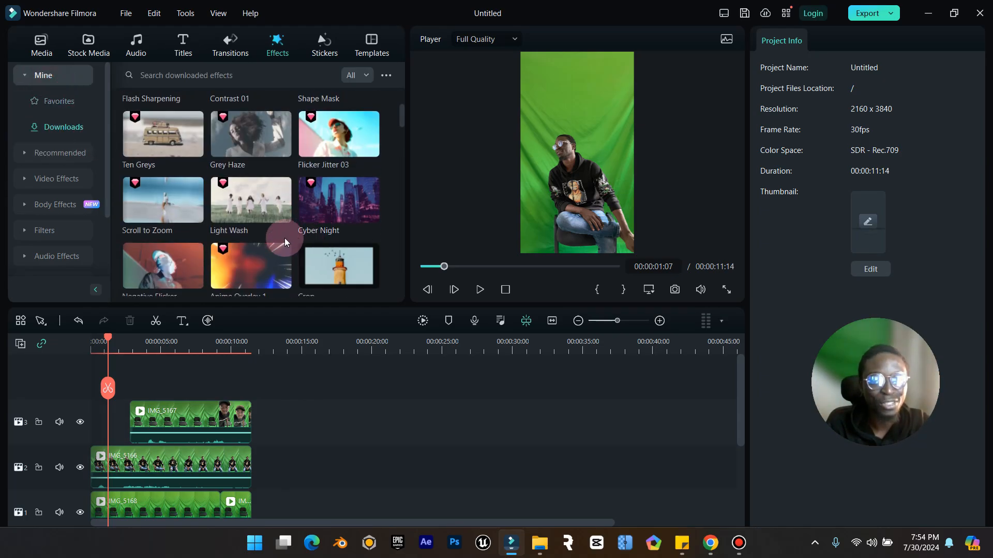
scroll(284, 238, "up", 5)
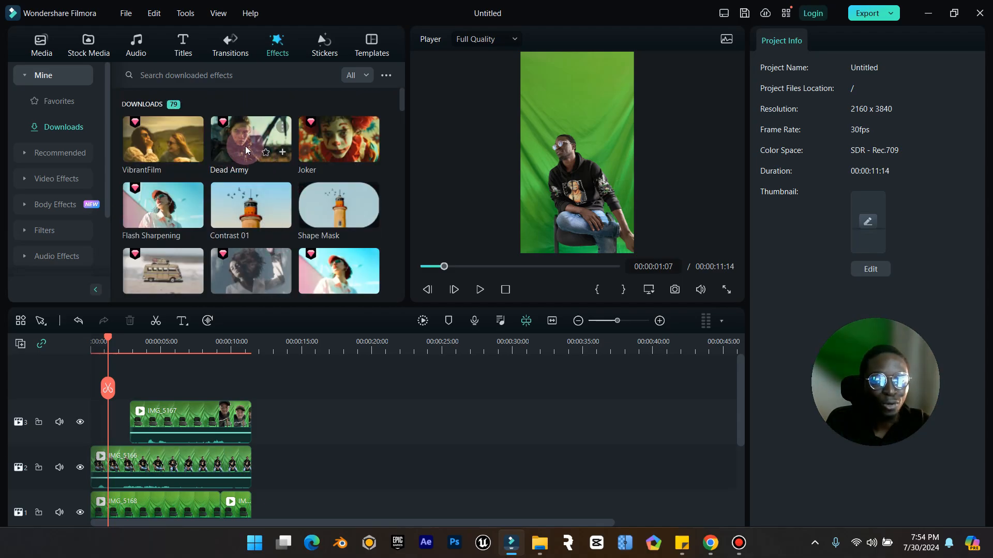
left_click_drag(245, 145, 252, 409)
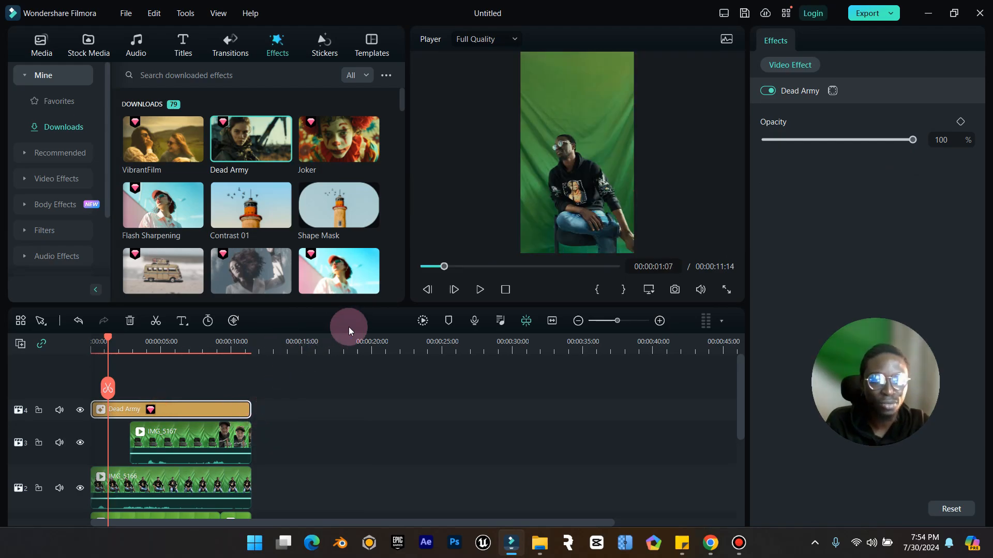
Compare the composite with the Dead Army track hidden and shown, and preview the frame at 00:00:08:07
left_click(81, 410)
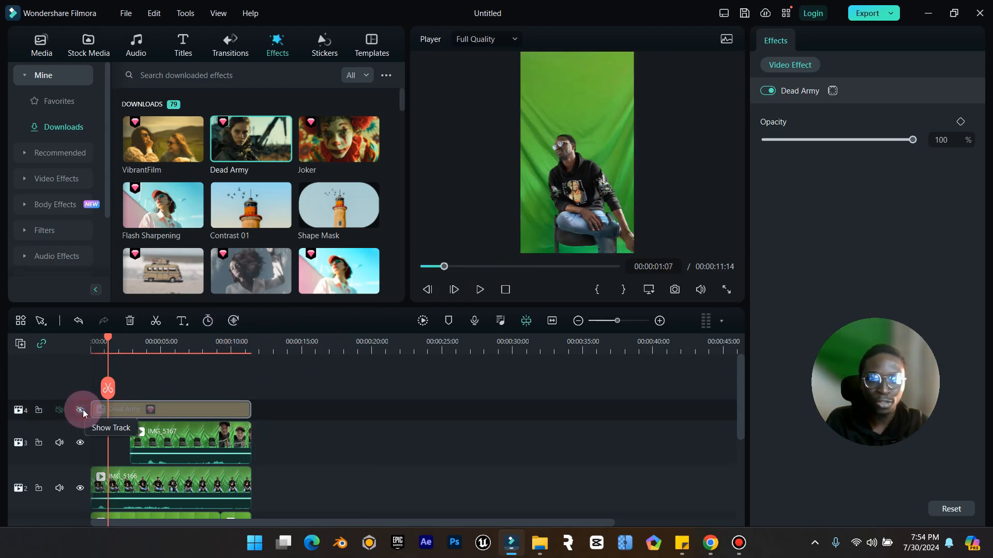
left_click(81, 410)
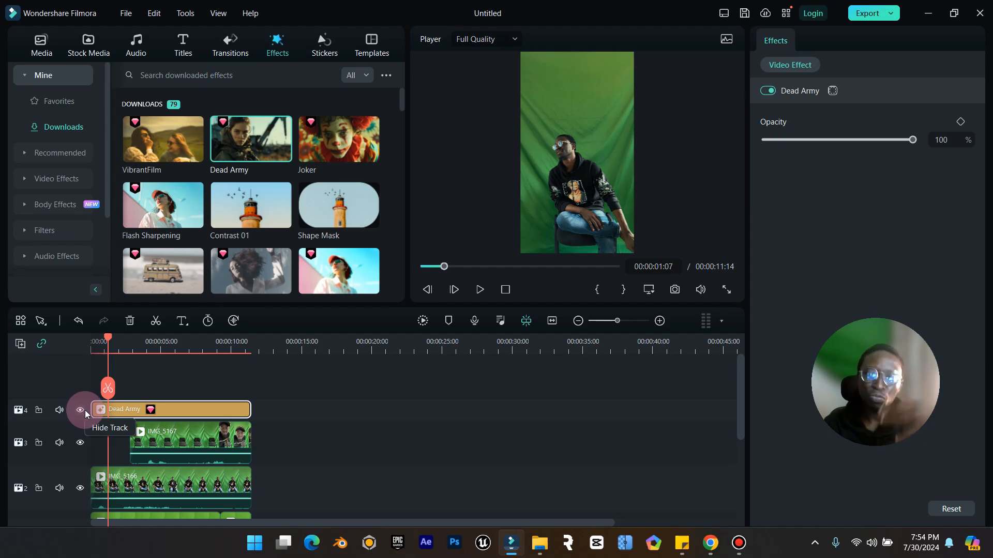
left_click_drag(106, 339, 207, 368)
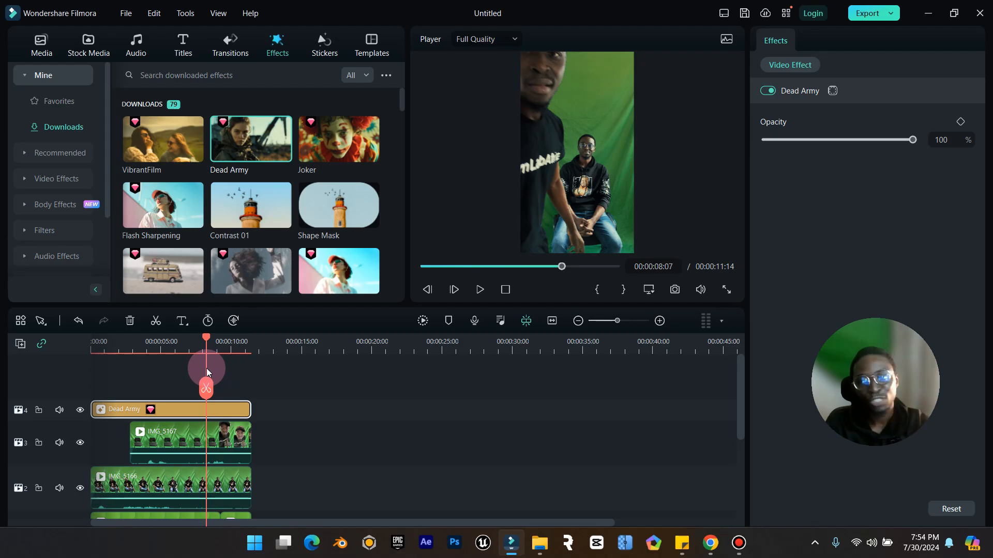